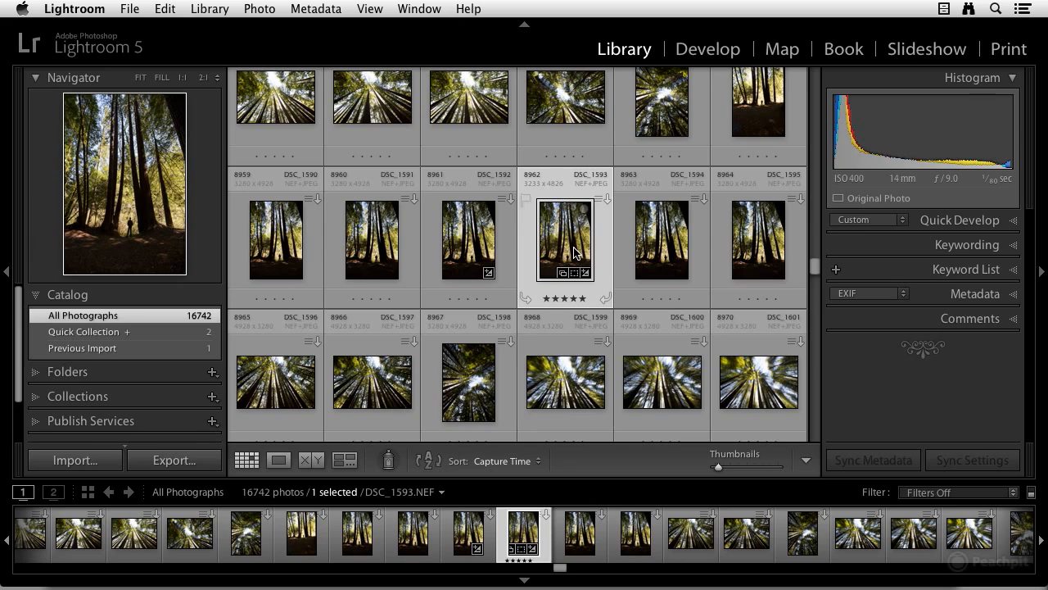
# View photo DSC_1593 in Loupe view and in the Develop module, returning to the Library grid after each
pyautogui.doubleClick(573, 253)
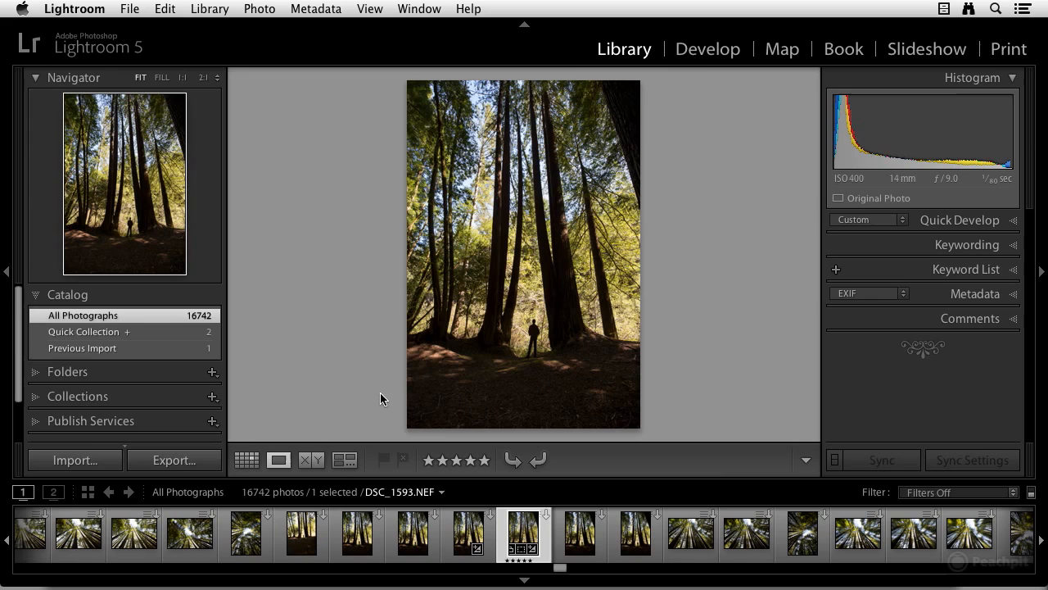
pyautogui.click(246, 462)
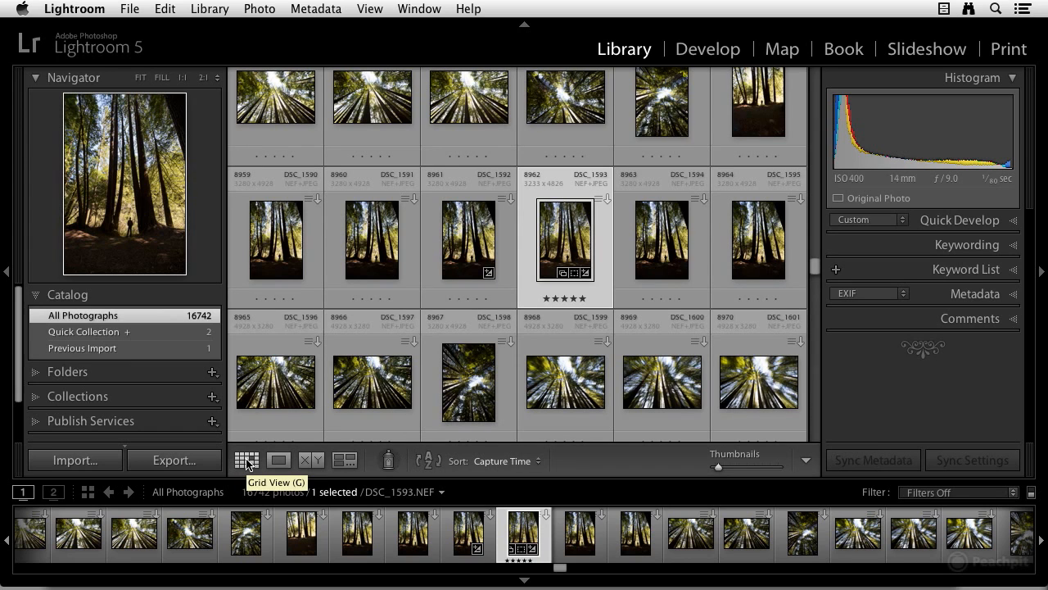
pyautogui.press('e')
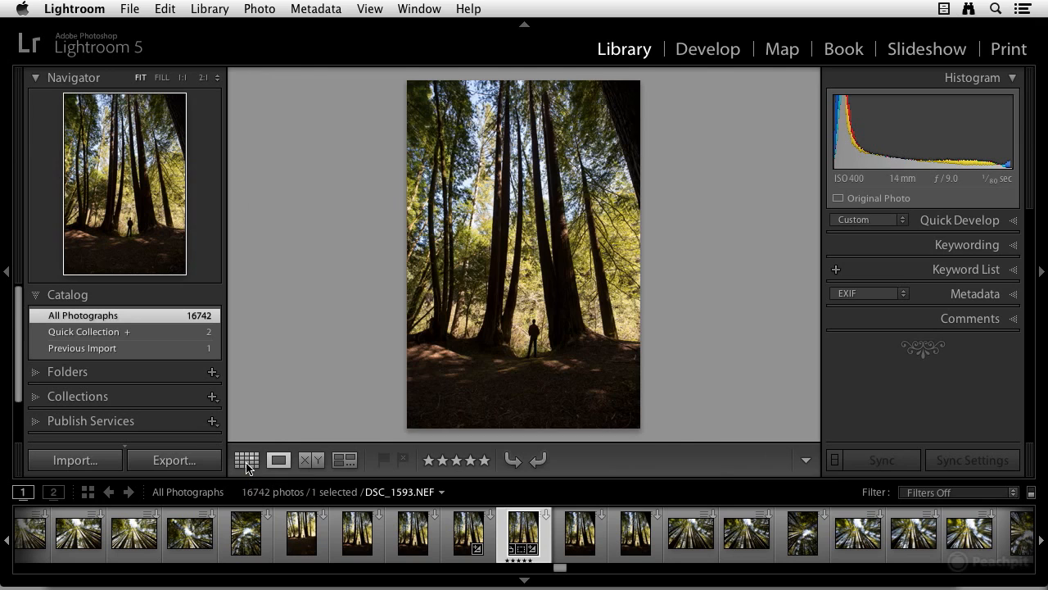
pyautogui.click(247, 460)
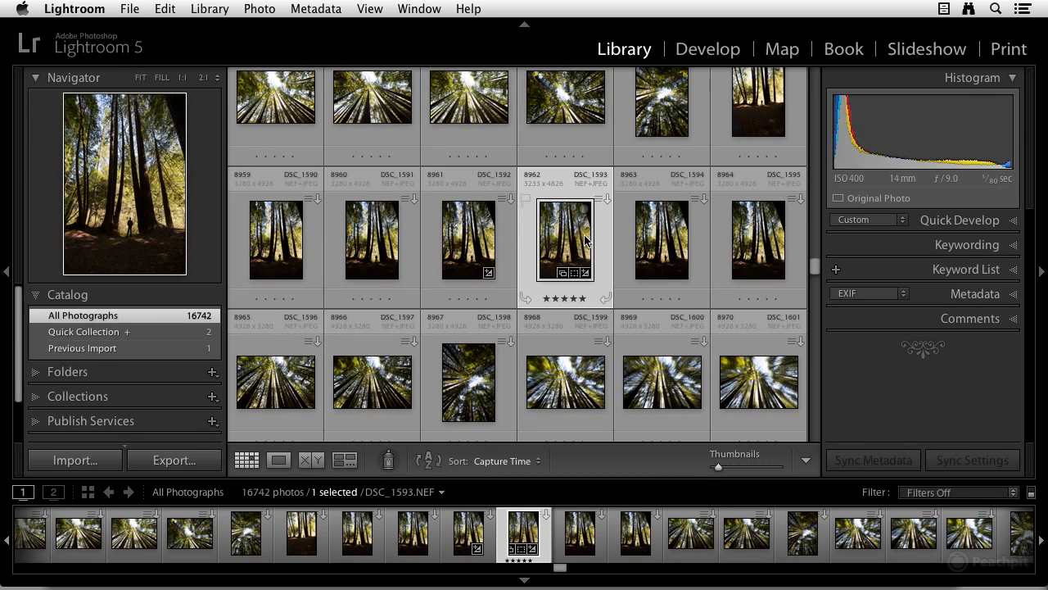
pyautogui.click(715, 53)
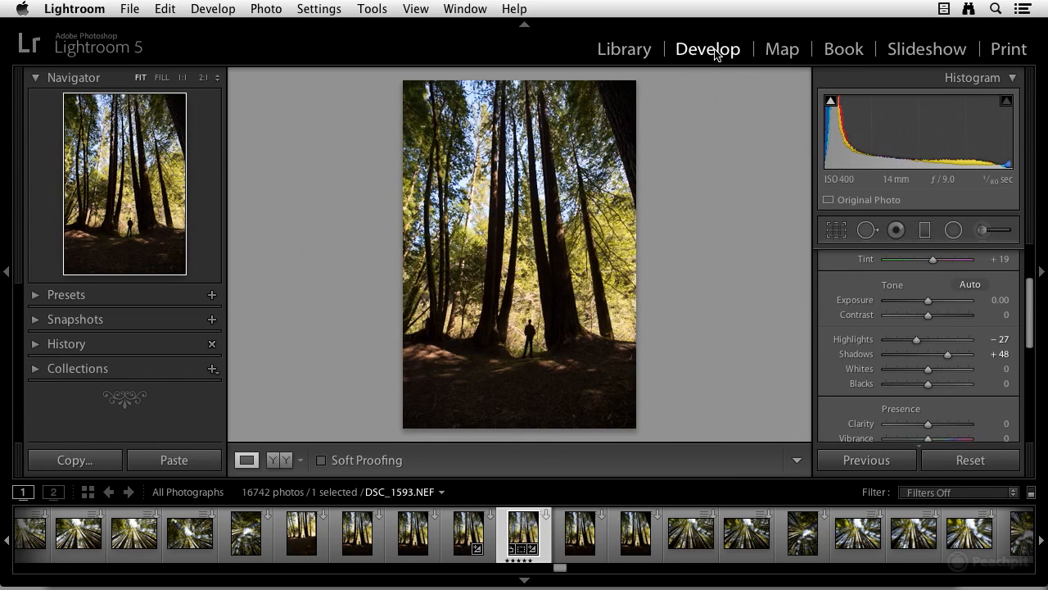
pyautogui.press('g')
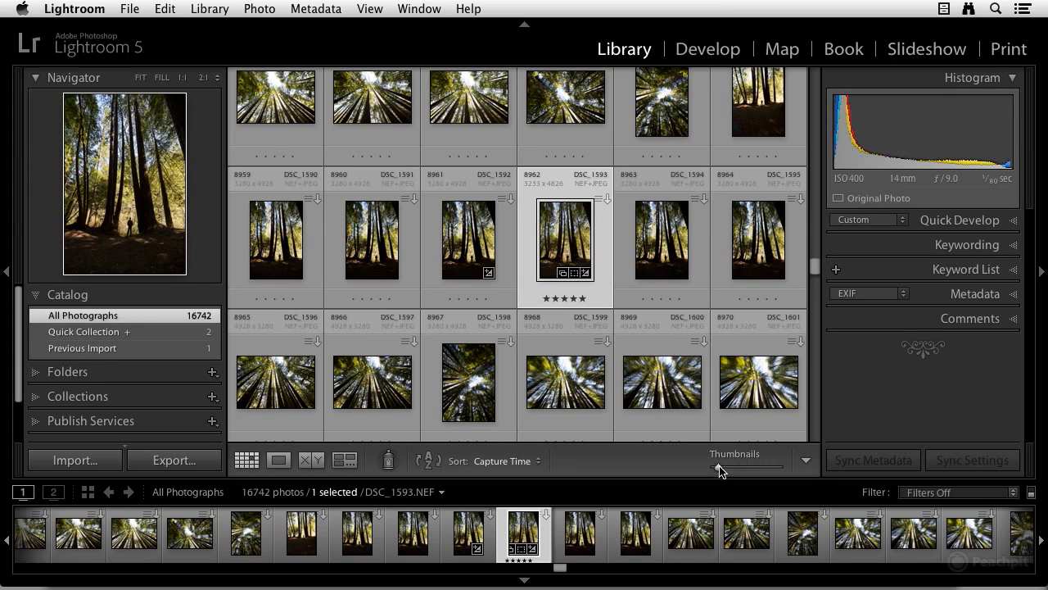
# Examine the thumbnail size control and the list of items the grid toolbar can show
pyautogui.moveTo(719, 468)
pyautogui.mouseDown()
pyautogui.moveTo(747, 469)
pyautogui.moveTo(720, 468)
pyautogui.mouseUp()
pyautogui.click(807, 465)
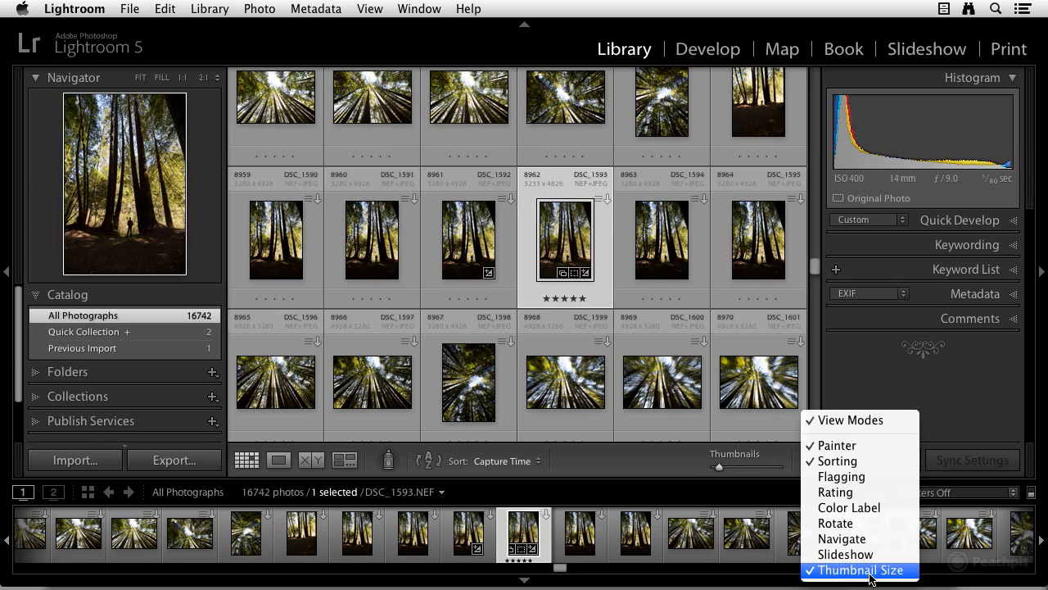
pyautogui.click(709, 467)
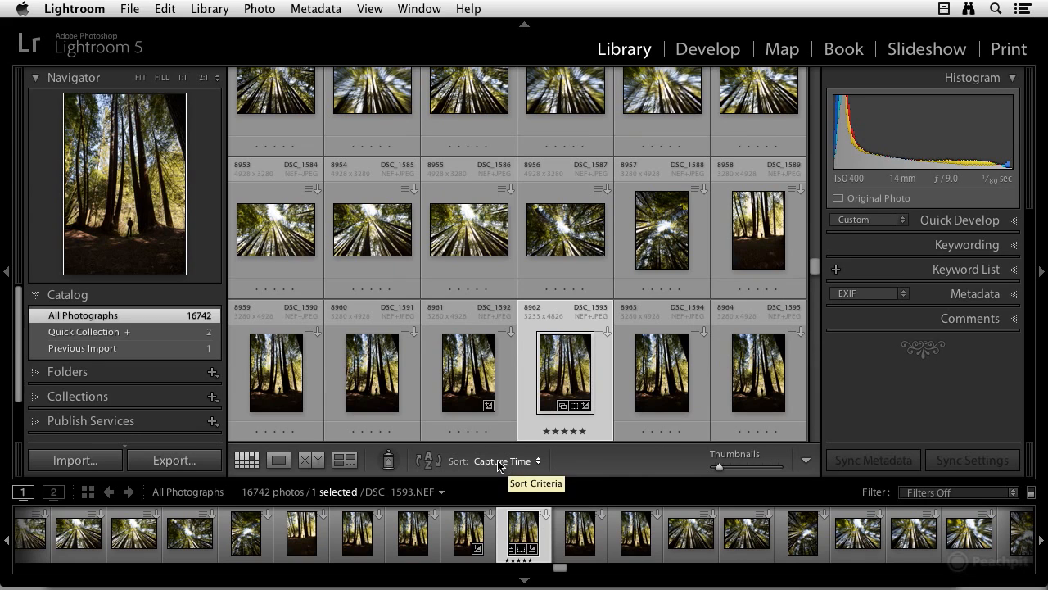
# Examine the available sort criteria for the grid and keep Capture Time
pyautogui.click(529, 463)
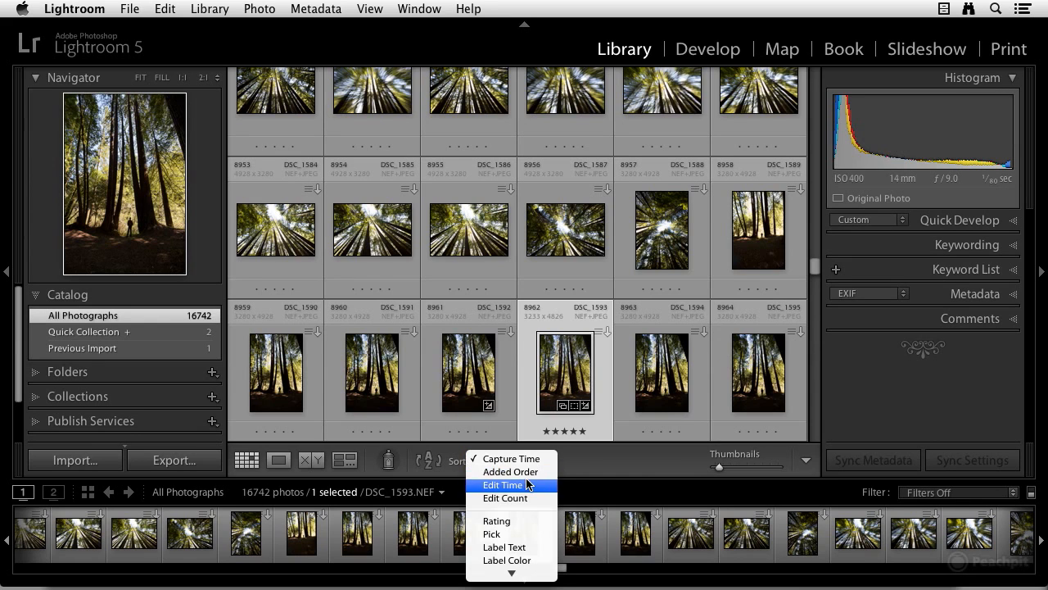
pyautogui.moveTo(517, 579)
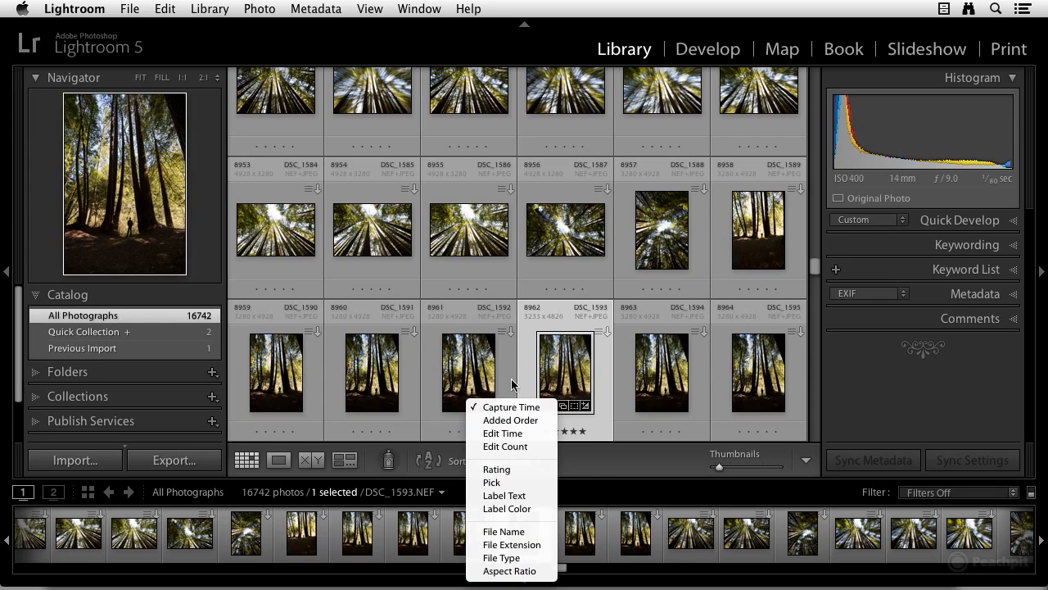
pyautogui.click(506, 410)
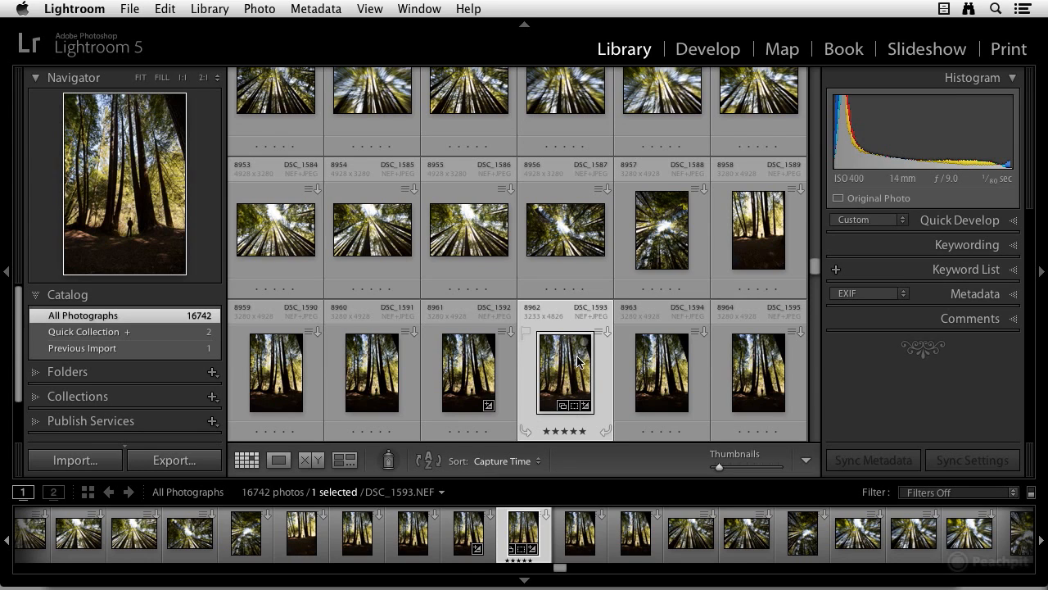
# Try to move DSC_1593 to an earlier position among All Photographs
pyautogui.moveTo(571, 366)
pyautogui.mouseDown()
pyautogui.moveTo(477, 295)
pyautogui.moveTo(431, 221)
pyautogui.mouseUp()
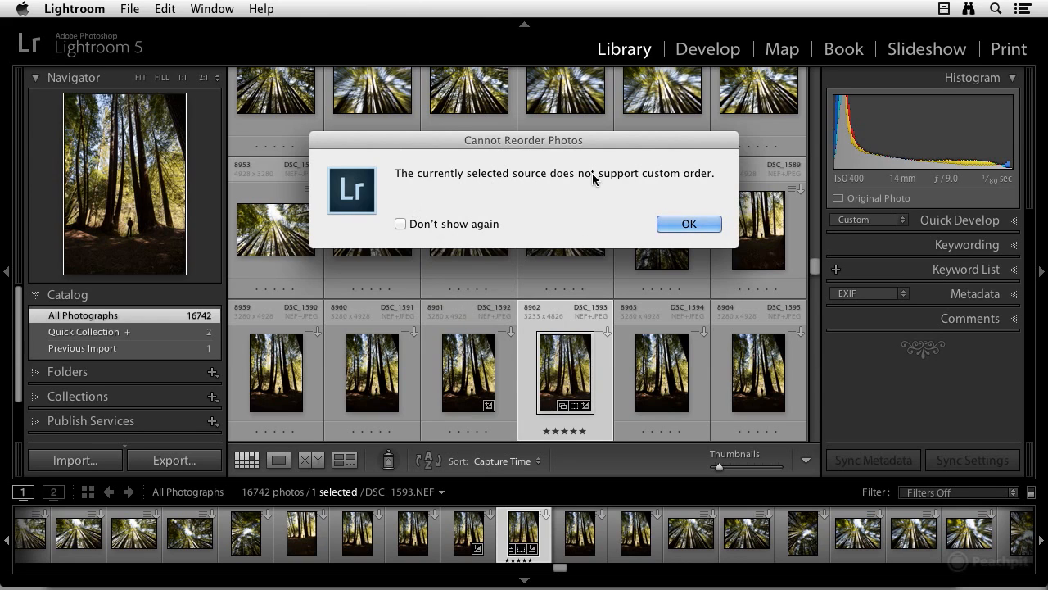
pyautogui.click(686, 224)
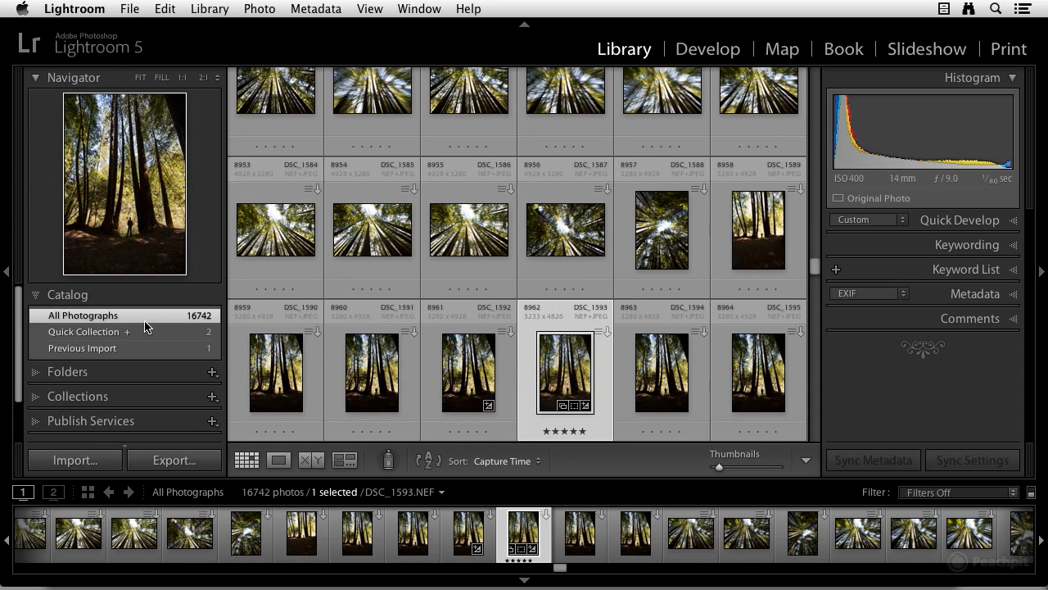
# Go to the folder containing DSC_1593 in the Library and move the photo between DSC_1596 and DSC_1597
pyautogui.rightClick(567, 361)
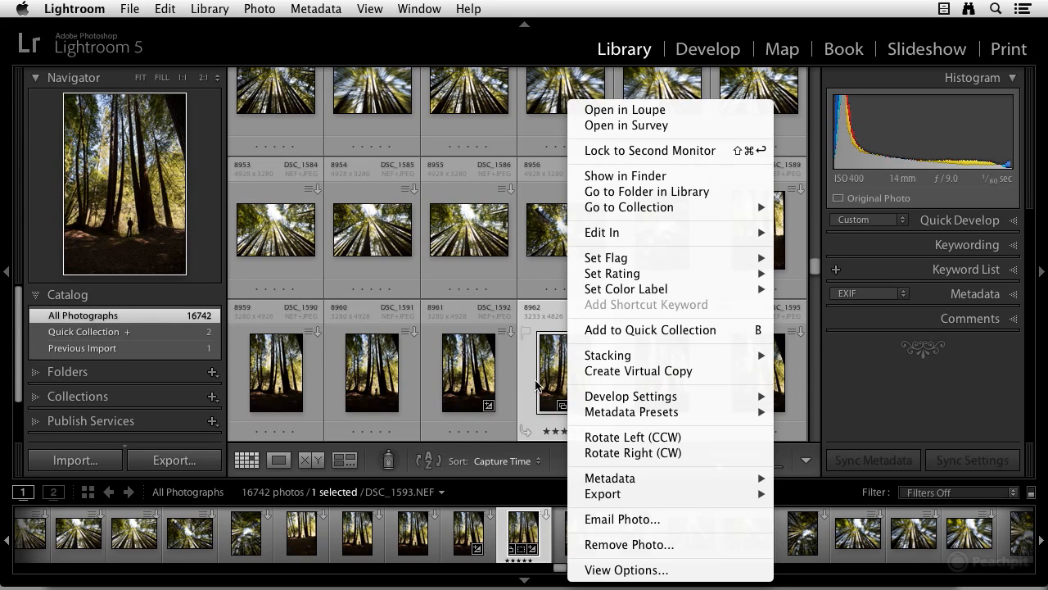
pyautogui.moveTo(646, 276)
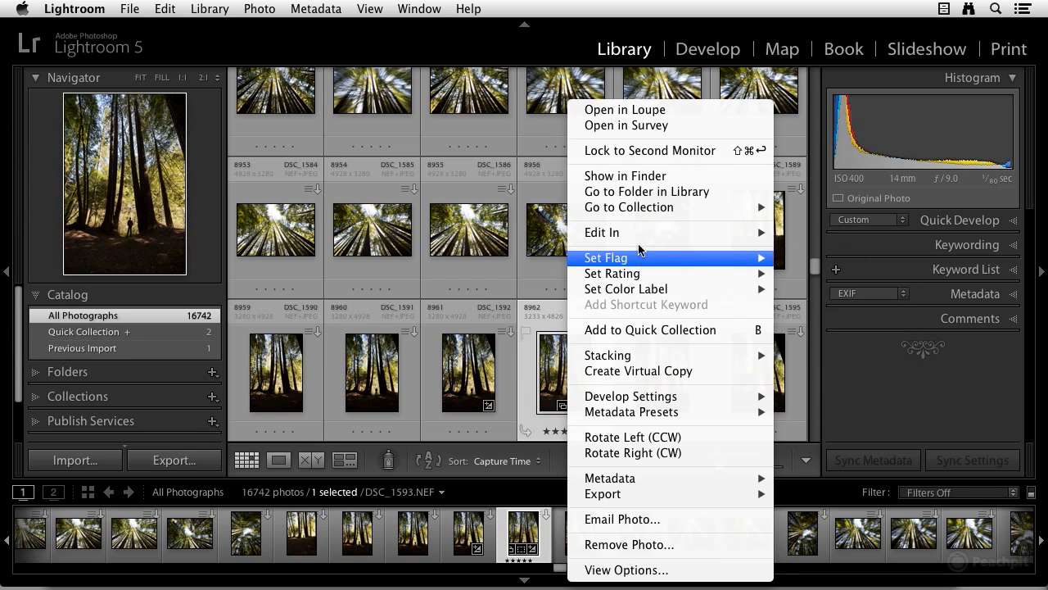
pyautogui.click(636, 191)
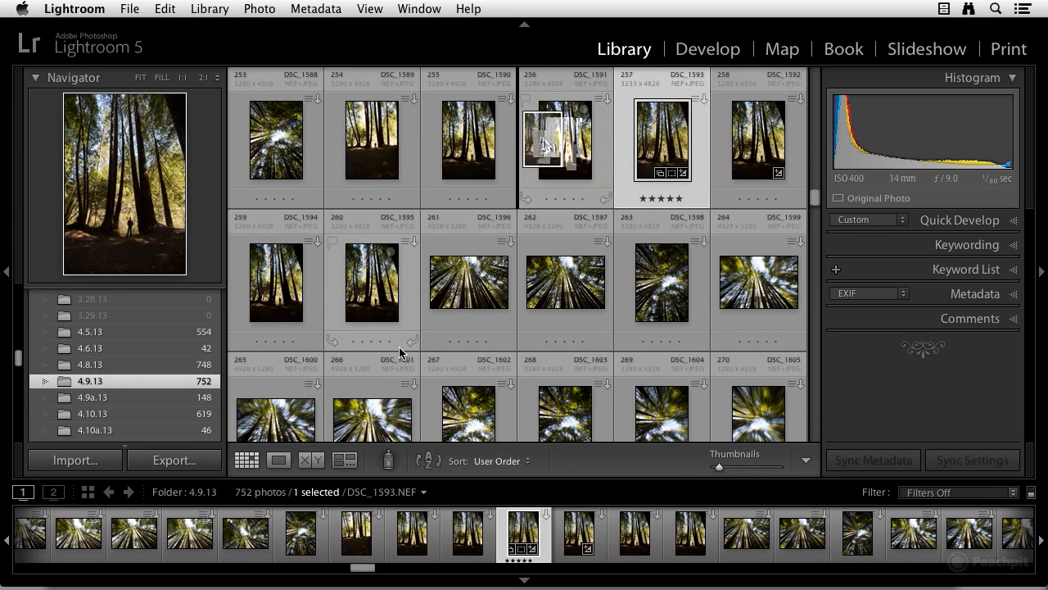
pyautogui.moveTo(529, 144); pyautogui.dragTo(514, 264)
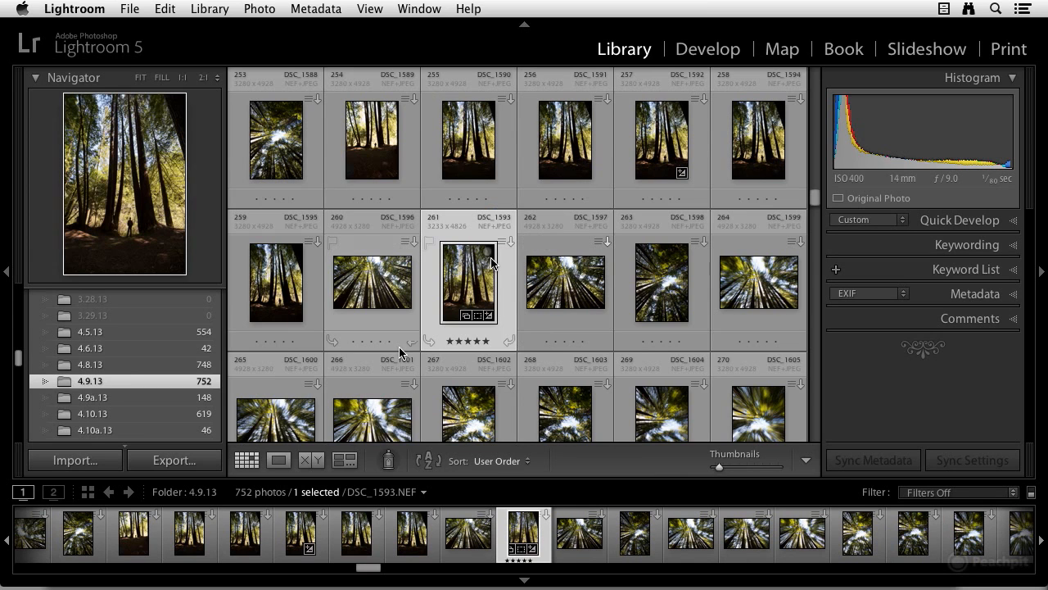
# Open the All Develop Module Shots collection and move DSC_1593 directly ahead of the DSC_1674 photo
pyautogui.scroll(-5, 164, 351)
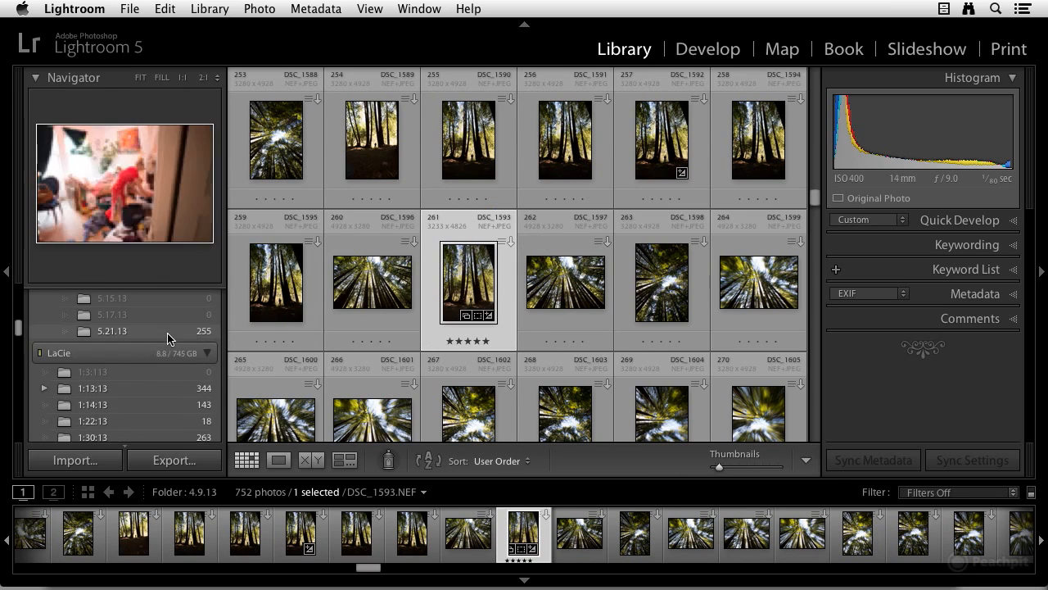
pyautogui.scroll(-10, 119, 345)
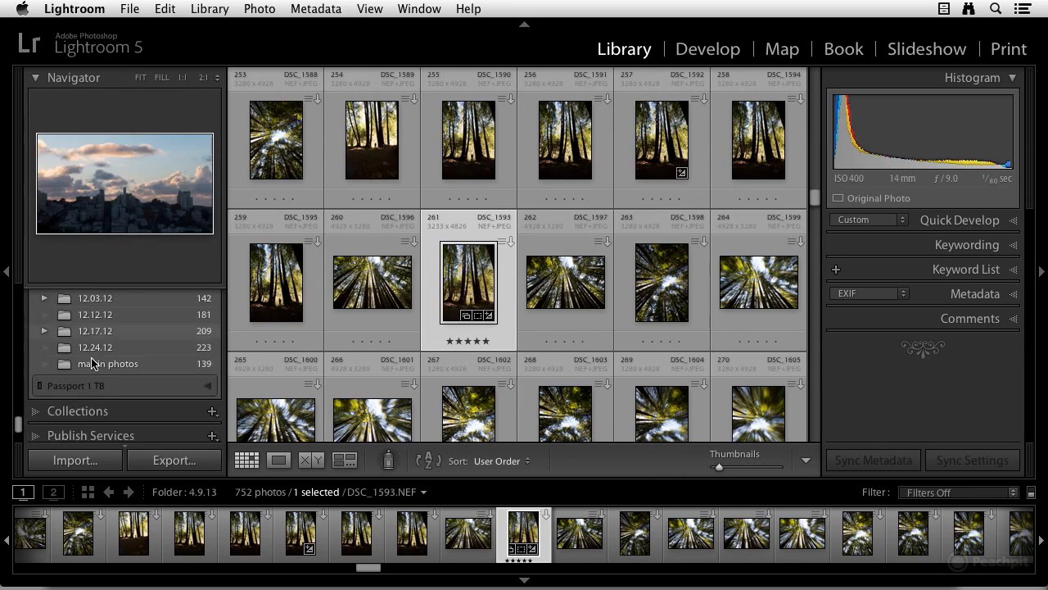
pyautogui.click(35, 360)
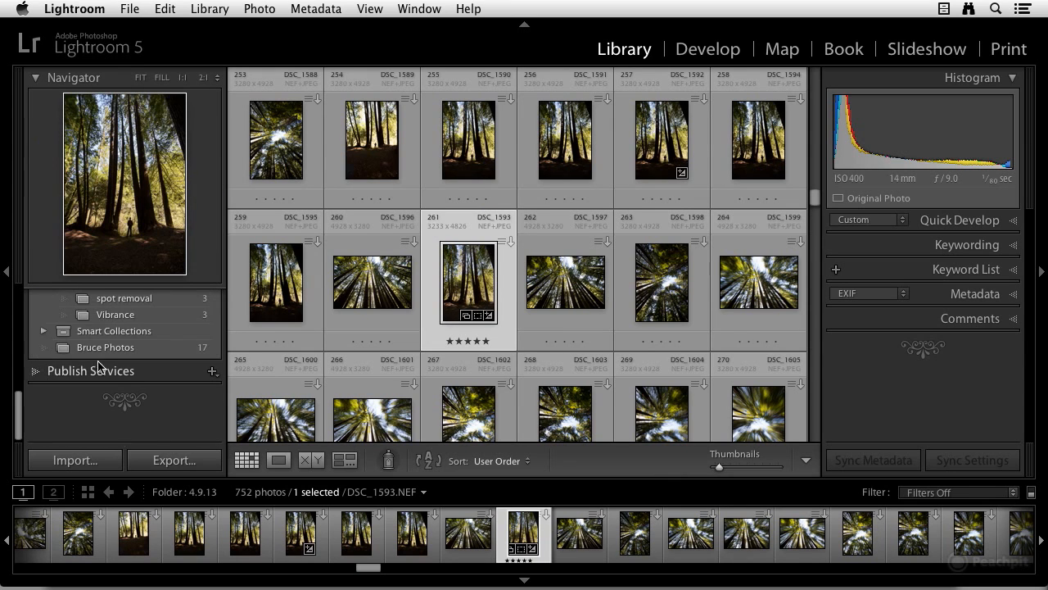
pyautogui.scroll(3, 123, 344)
pyautogui.scroll(6, 125, 339)
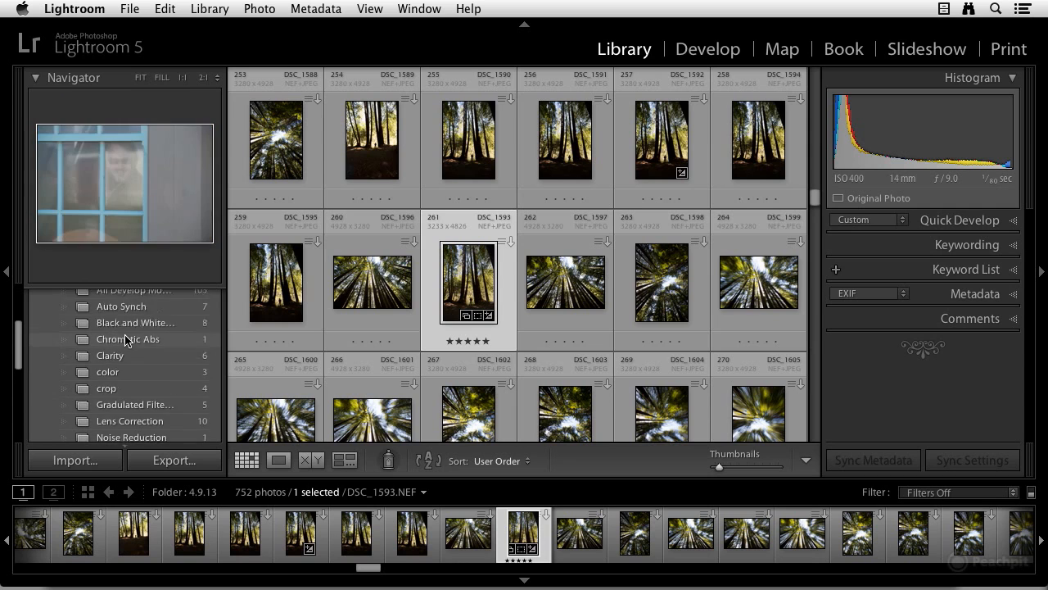
pyautogui.scroll(1, 127, 341)
pyautogui.click(127, 340)
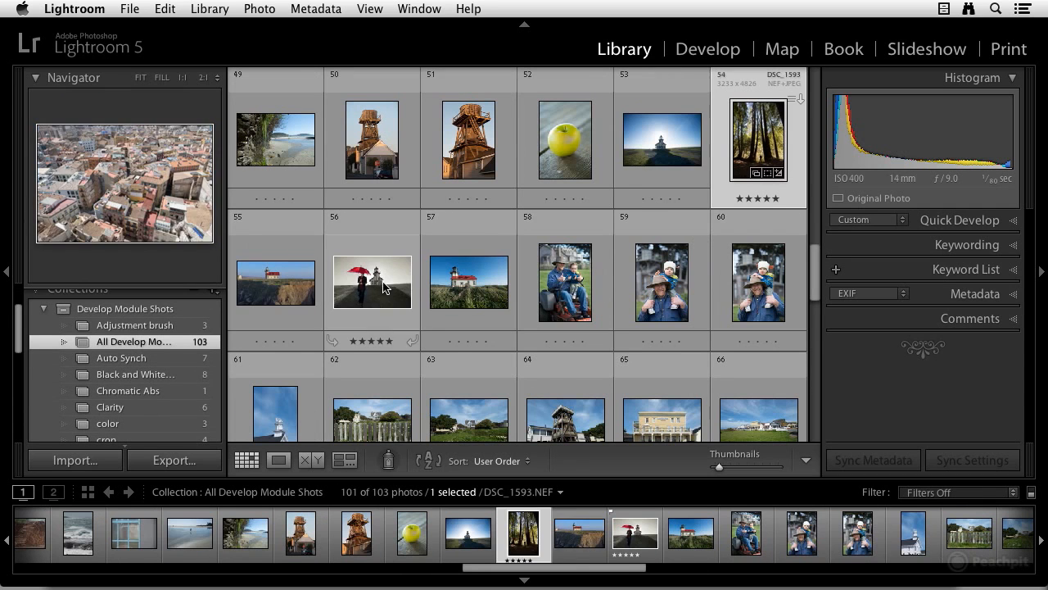
pyautogui.moveTo(746, 143); pyautogui.dragTo(630, 159)
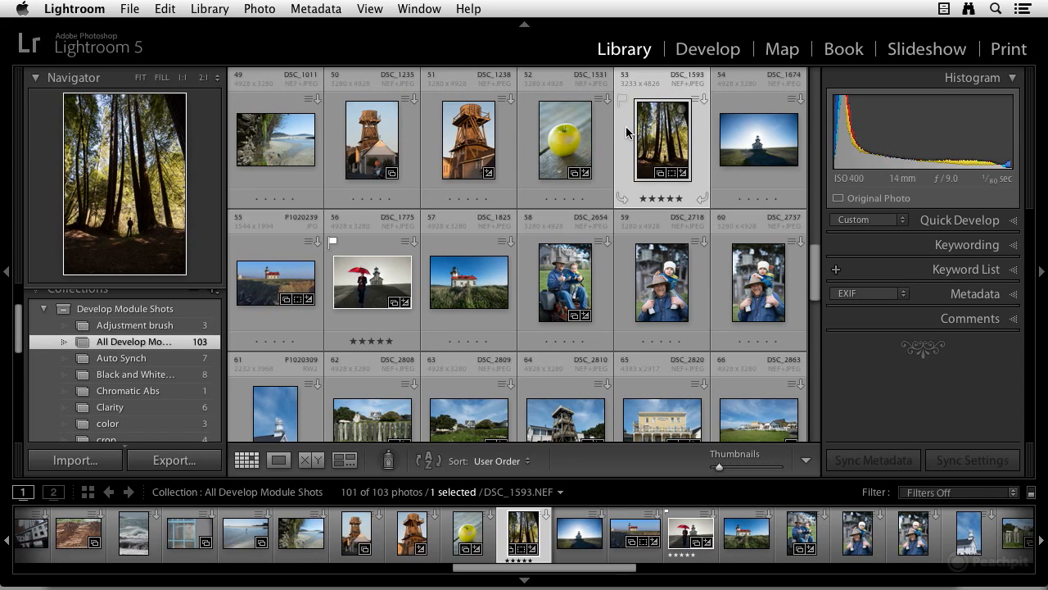
pyautogui.moveTo(665, 143); pyautogui.dragTo(624, 131)
# Rotate DSC_1593 counterclockwise through four quarter turns in the grid until it is upright again
pyautogui.click(623, 199)
pyautogui.click(623, 199)
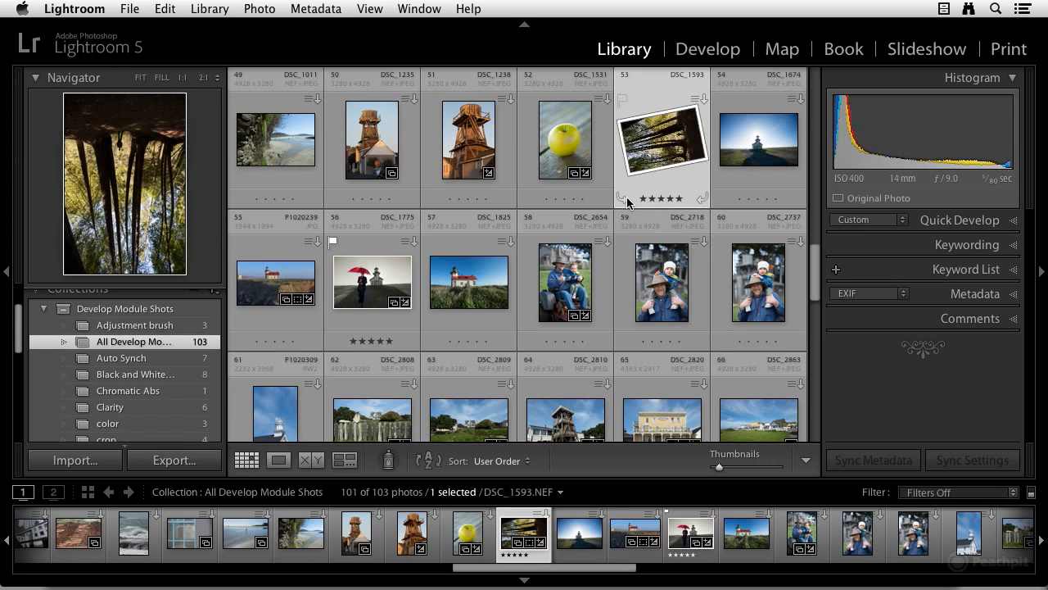
pyautogui.click(623, 199)
pyautogui.click(625, 200)
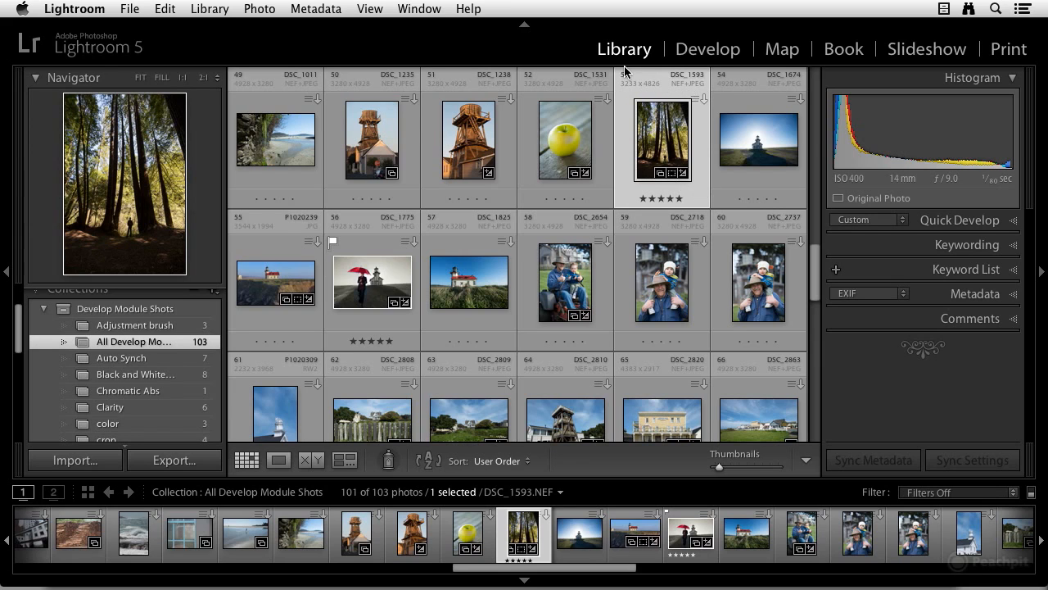
# Open the Library View Options for the grid and examine the cell styles offered for grid extras
pyautogui.click(376, 10)
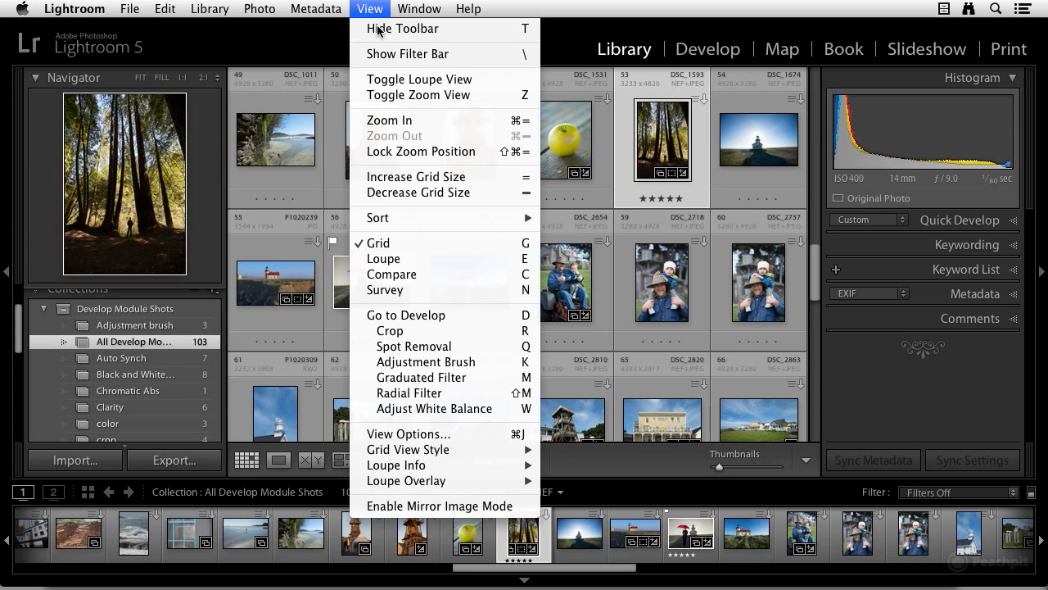
pyautogui.click(405, 434)
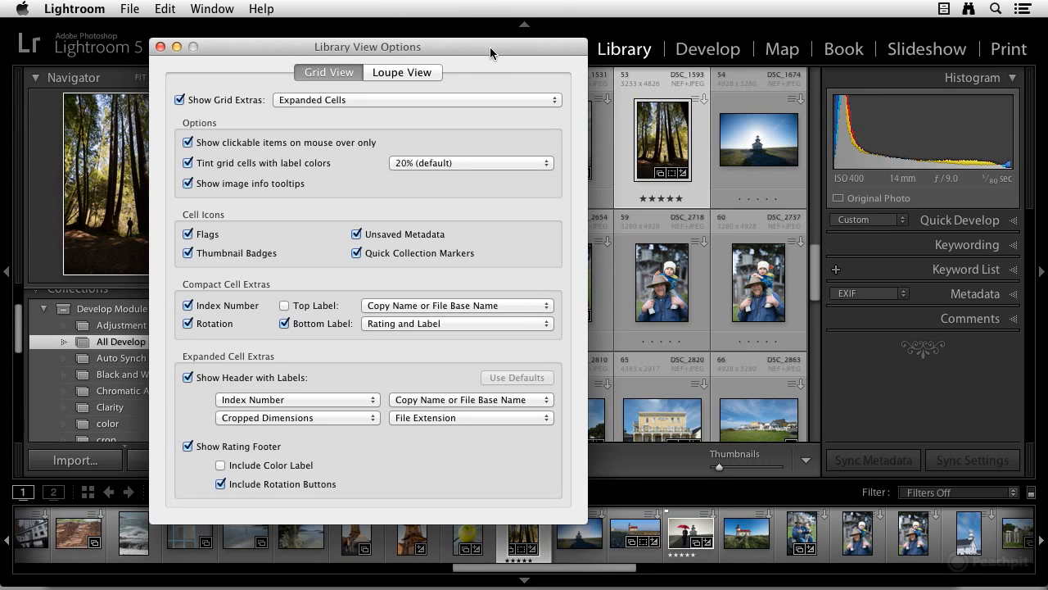
pyautogui.moveTo(477, 48)
pyautogui.mouseDown()
pyautogui.moveTo(496, 68)
pyautogui.moveTo(488, 55)
pyautogui.mouseUp()
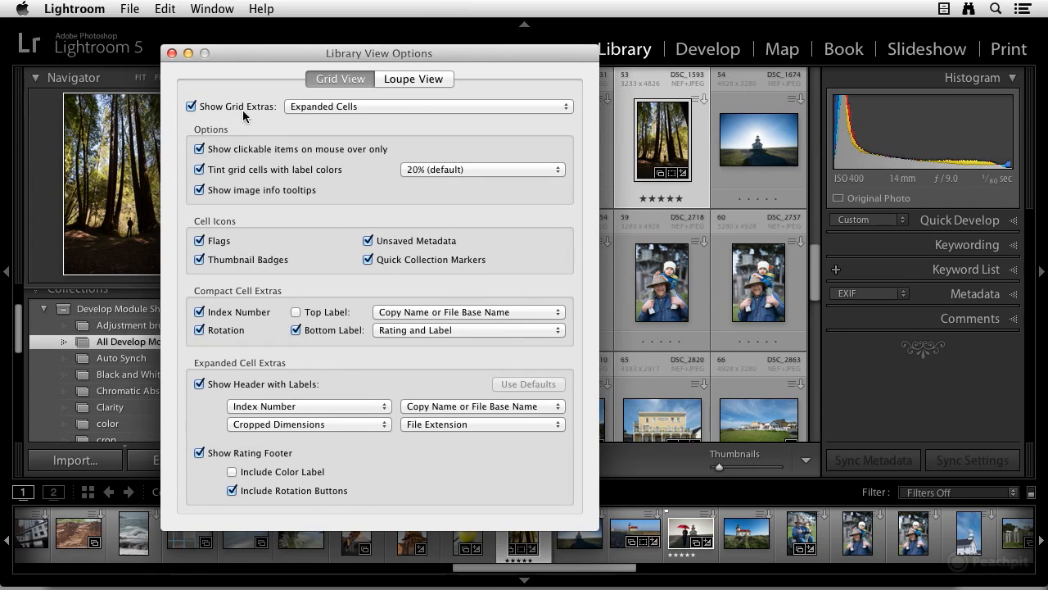
pyautogui.click(385, 106)
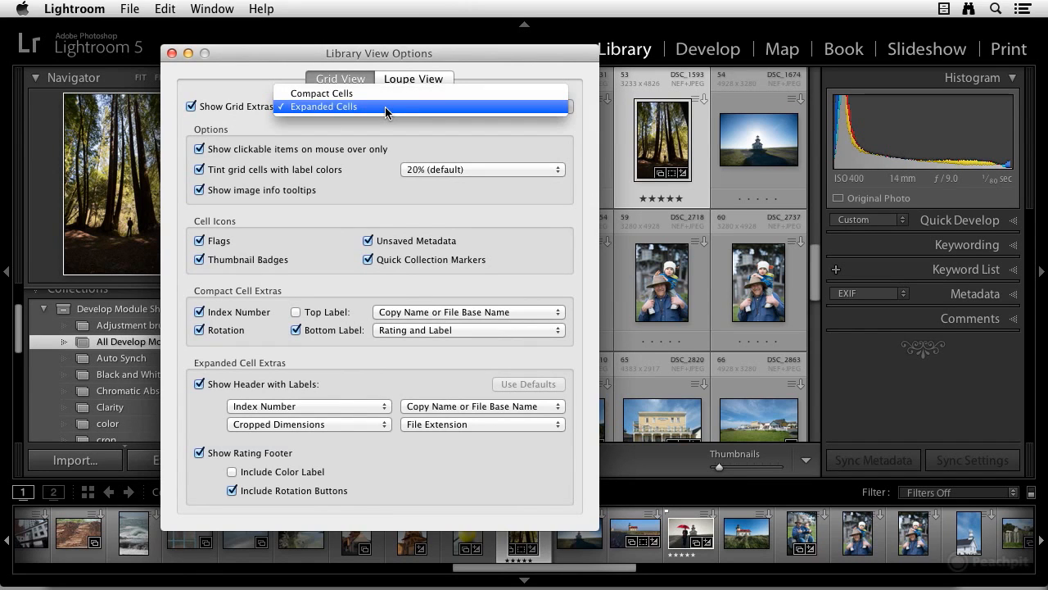
pyautogui.click(385, 107)
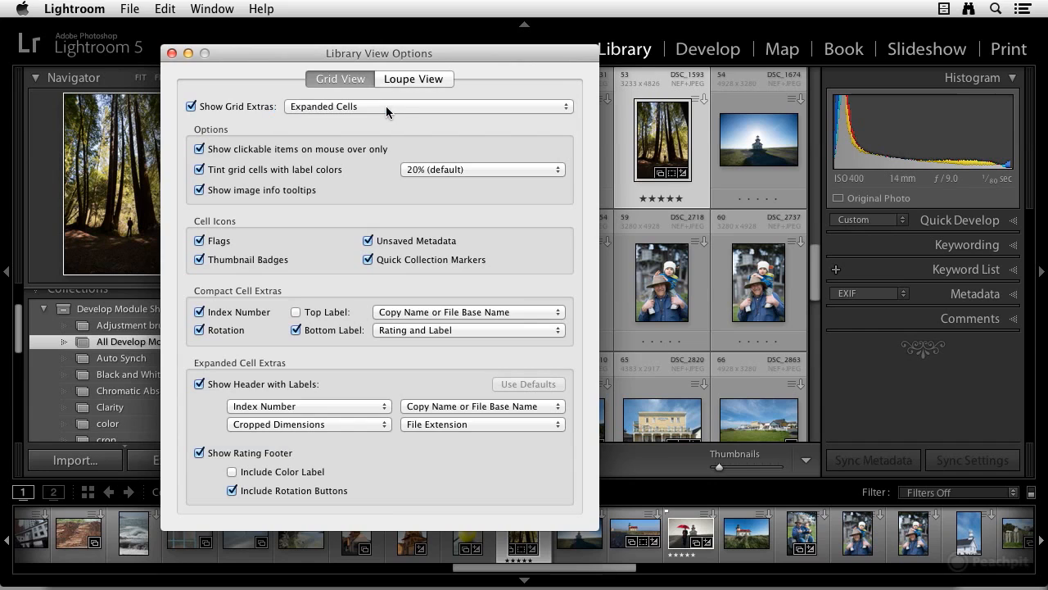
# Switch the grid extras to Compact Cells, set them back to Expanded Cells, and close the Library View Options
pyautogui.click(386, 106)
pyautogui.click(380, 94)
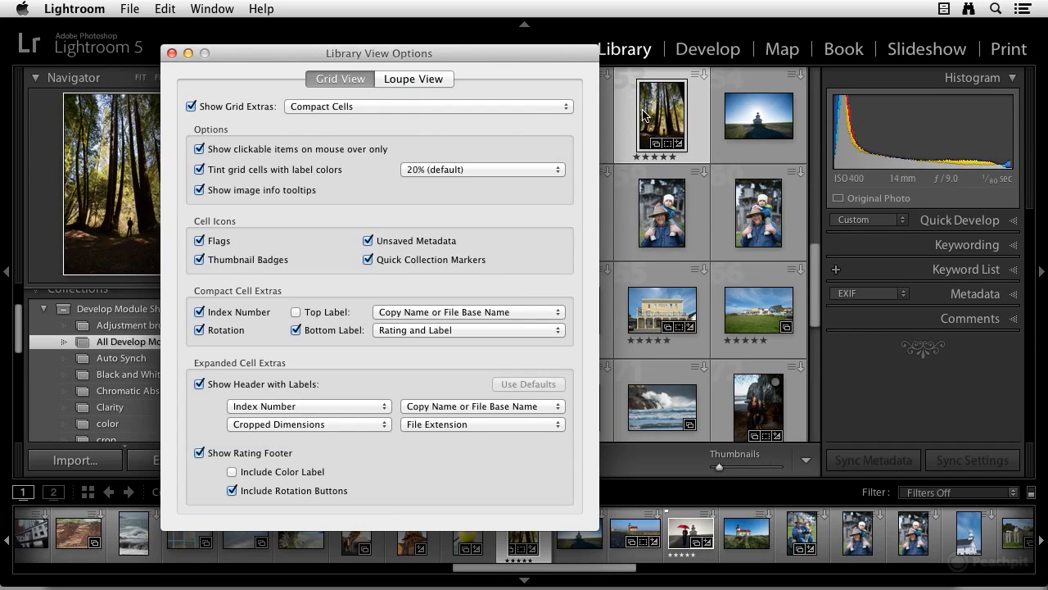
pyautogui.click(399, 106)
pyautogui.click(397, 121)
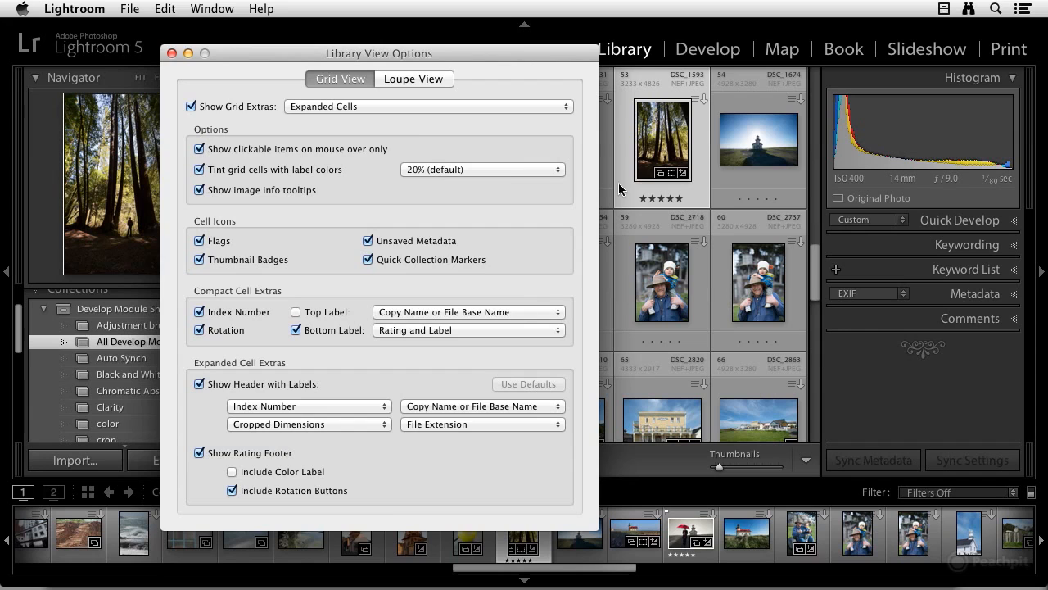
pyautogui.click(171, 54)
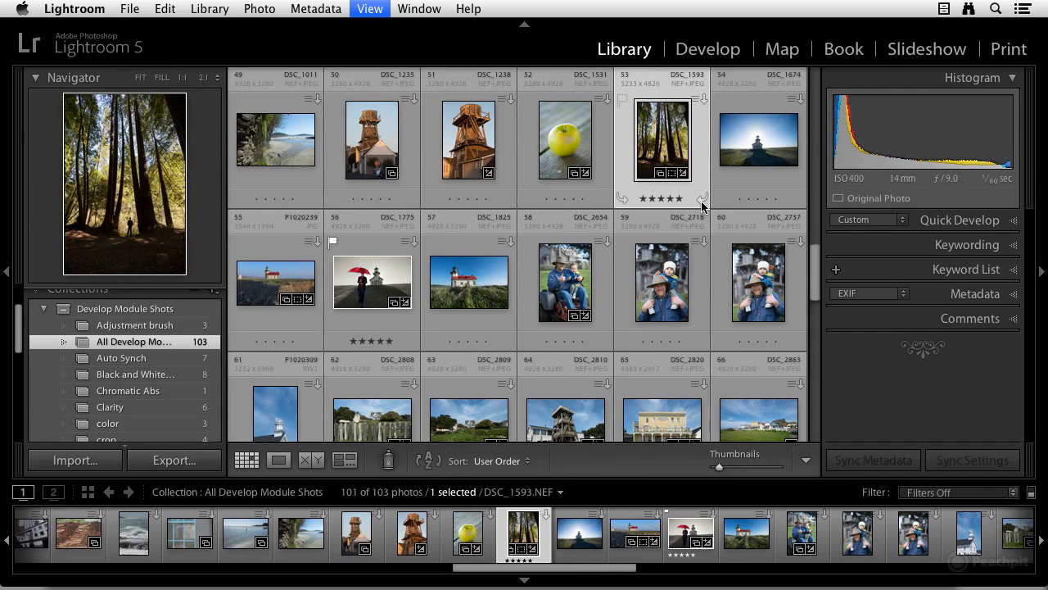
# Rotate DSC_1593 clockwise through four quarter turns in the grid until it is upright again
pyautogui.click(701, 200)
pyautogui.click(701, 201)
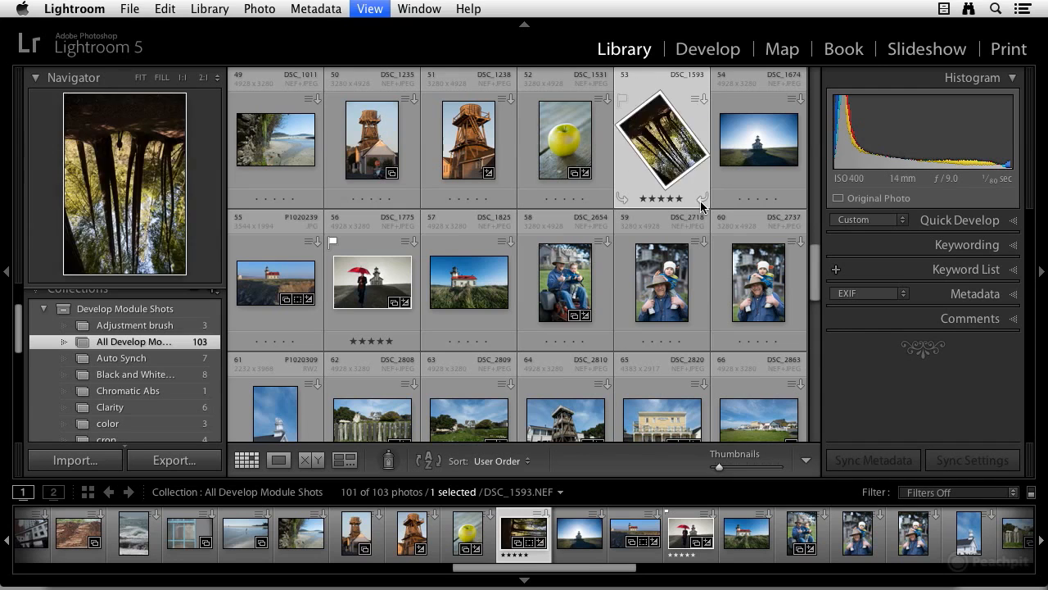
pyautogui.click(700, 201)
pyautogui.click(701, 201)
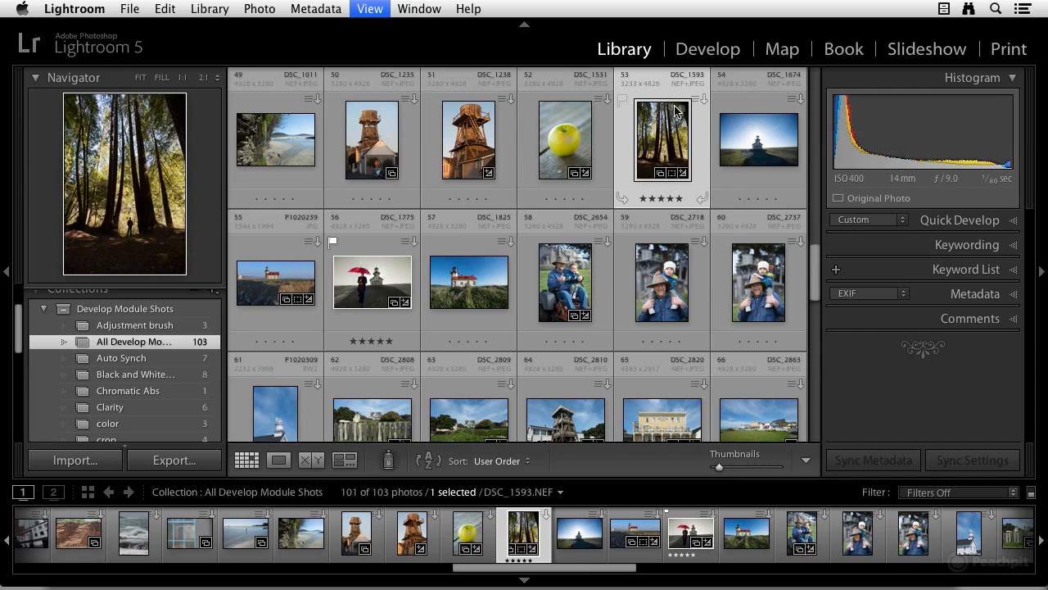
# Start saving the changed metadata of DSC_1593 to disk from its grid cell and cancel the save
pyautogui.click(703, 100)
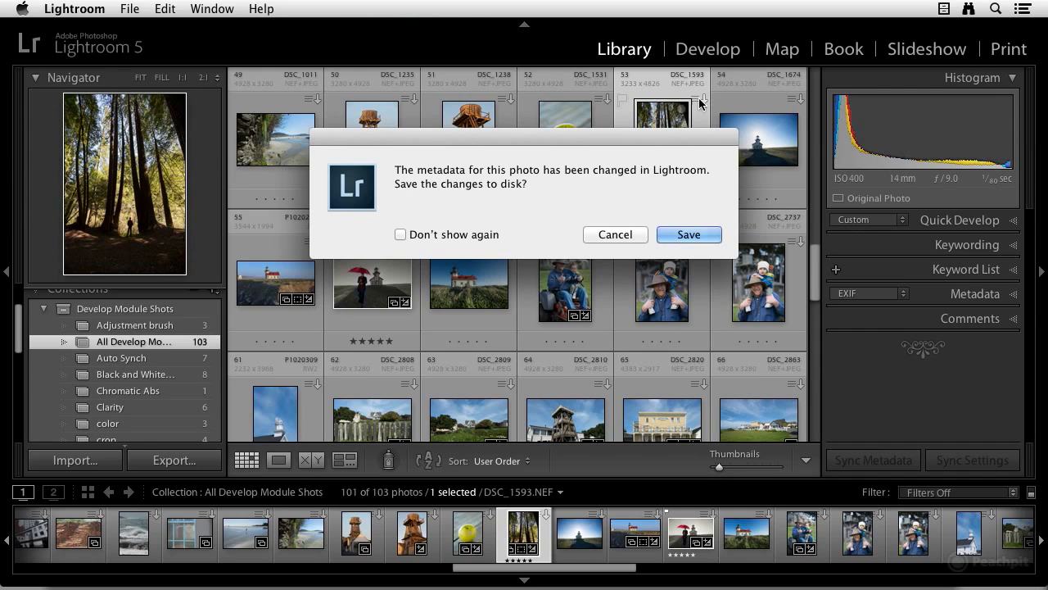
pyautogui.click(621, 235)
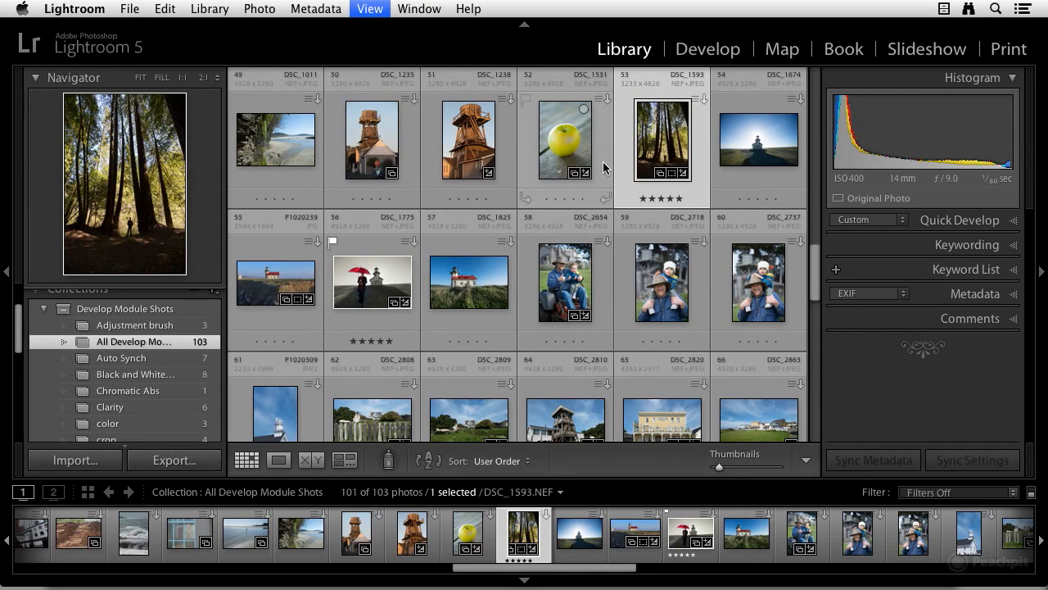
# Open the Library View Options, examine the Grid View option for tinting cells with label colors, and close them
pyautogui.click(369, 9)
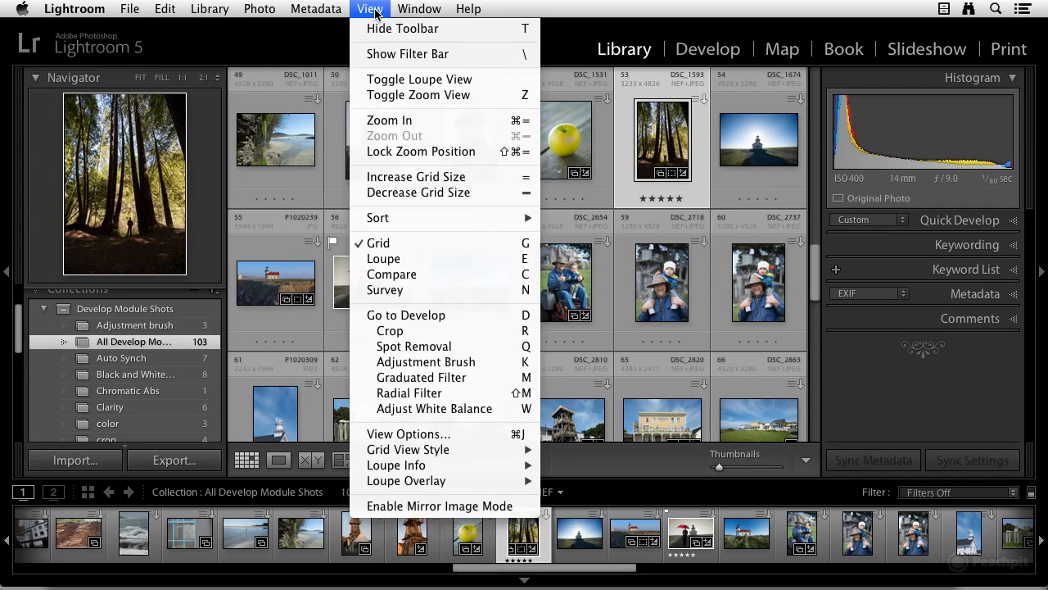
pyautogui.click(387, 433)
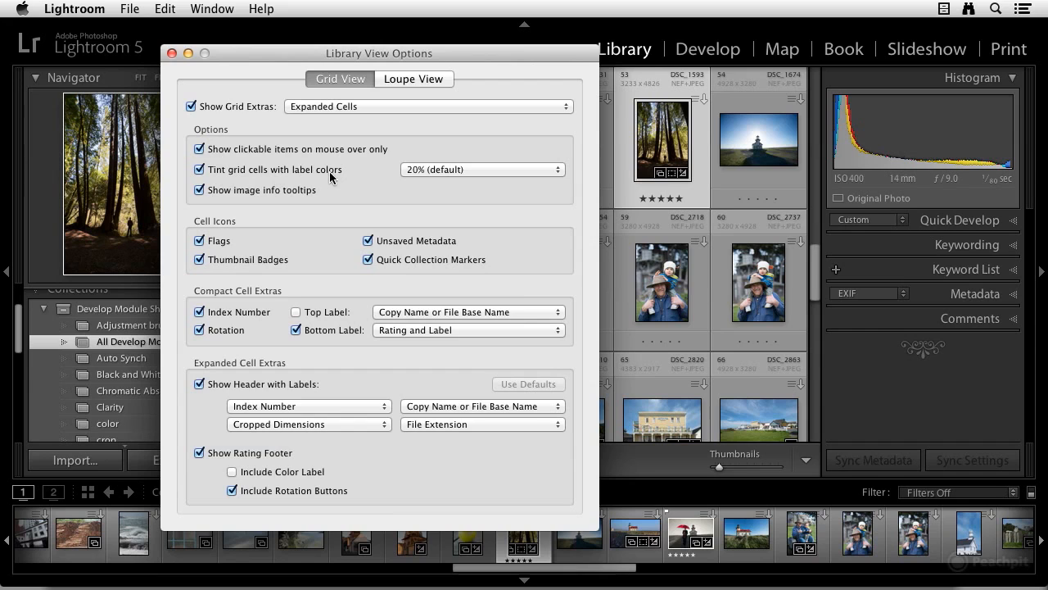
pyautogui.press('super+j')
# Assign the red color label to DSC_1593 in the grid
pyautogui.rightClick(625, 133)
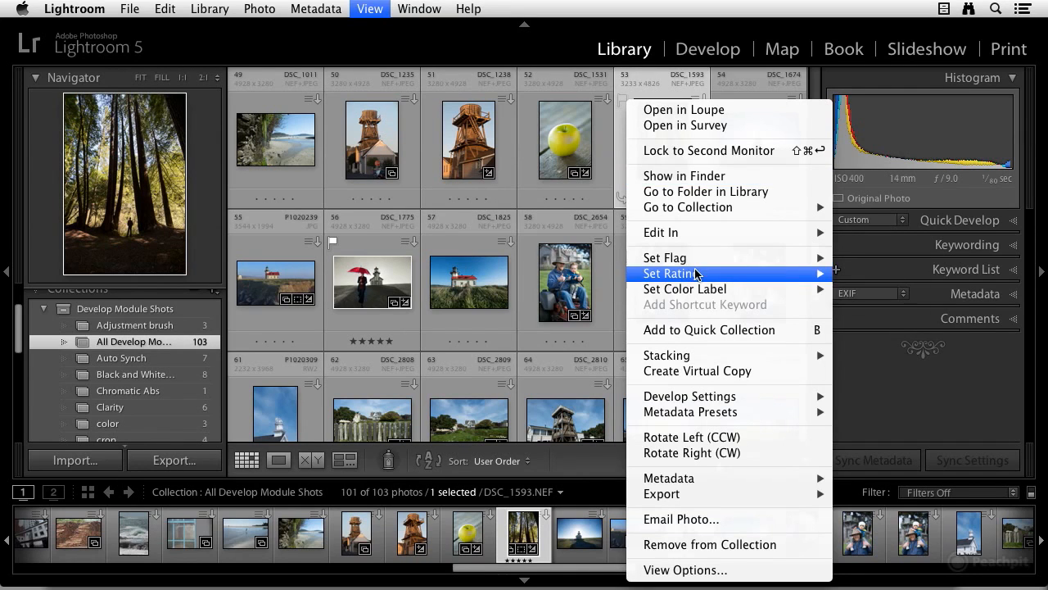
pyautogui.moveTo(700, 297)
pyautogui.click(860, 289)
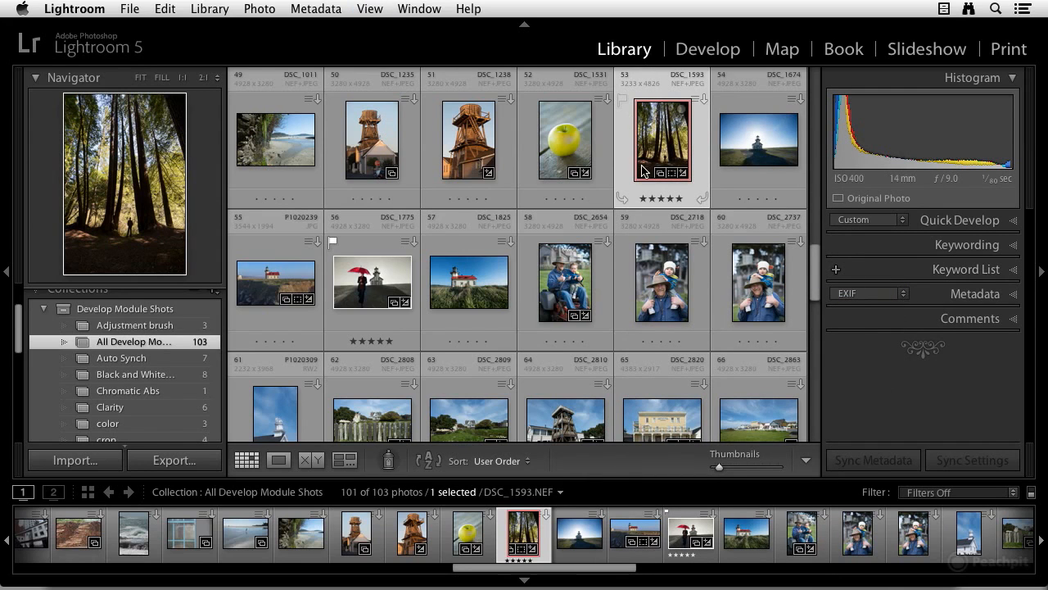
# In the Library View Options, disable tinting grid cells with label colors and enable it again
pyautogui.click(369, 8)
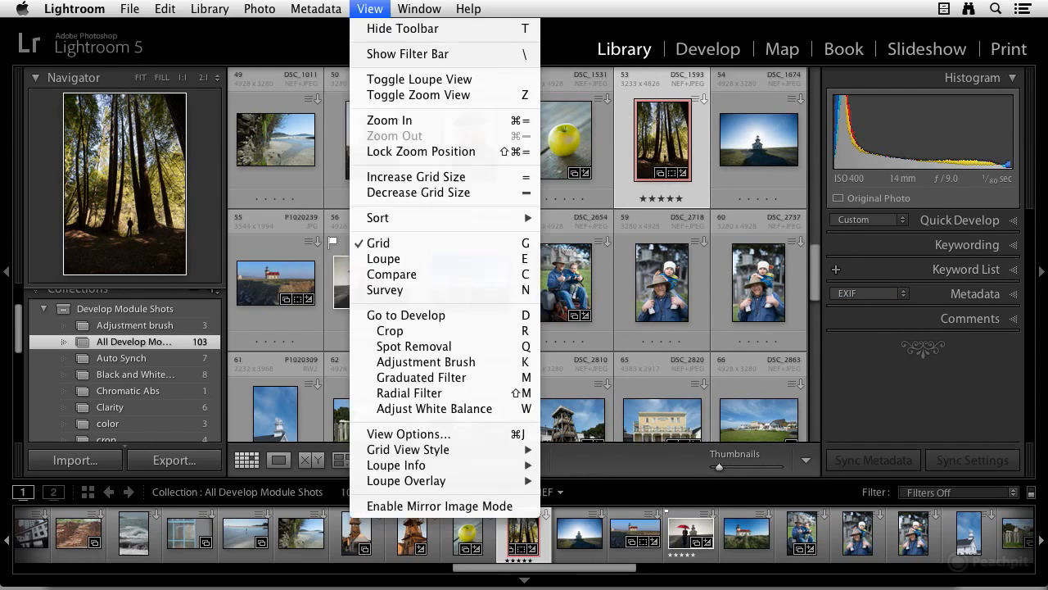
pyautogui.click(385, 433)
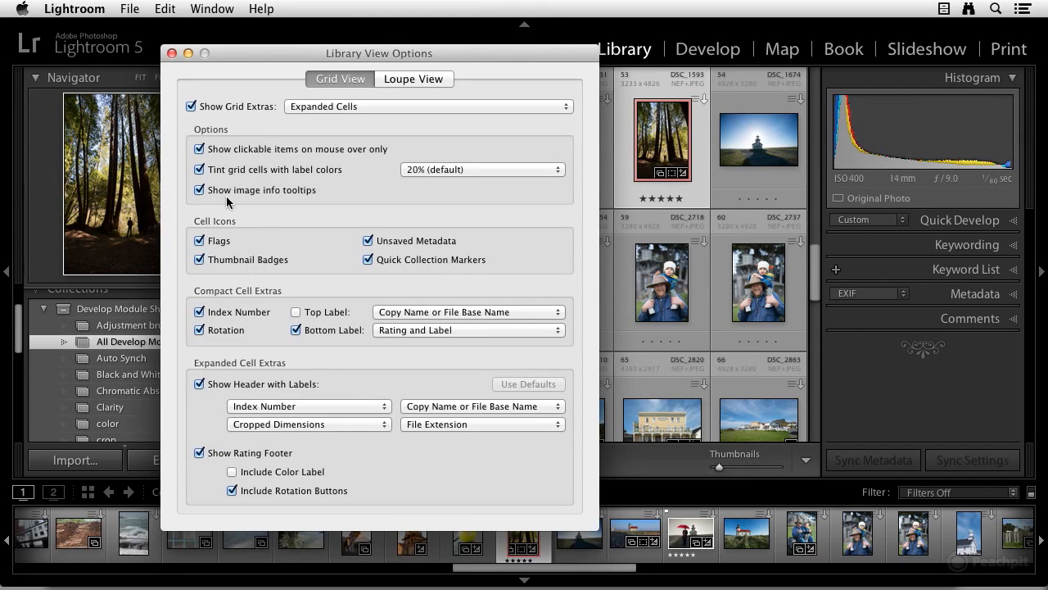
pyautogui.click(199, 170)
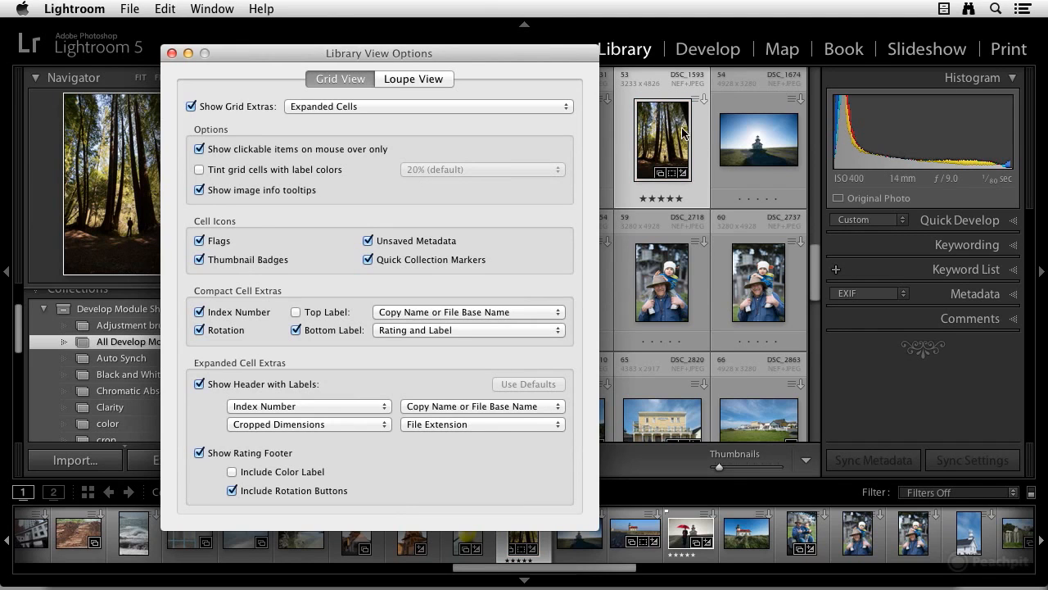
pyautogui.click(199, 171)
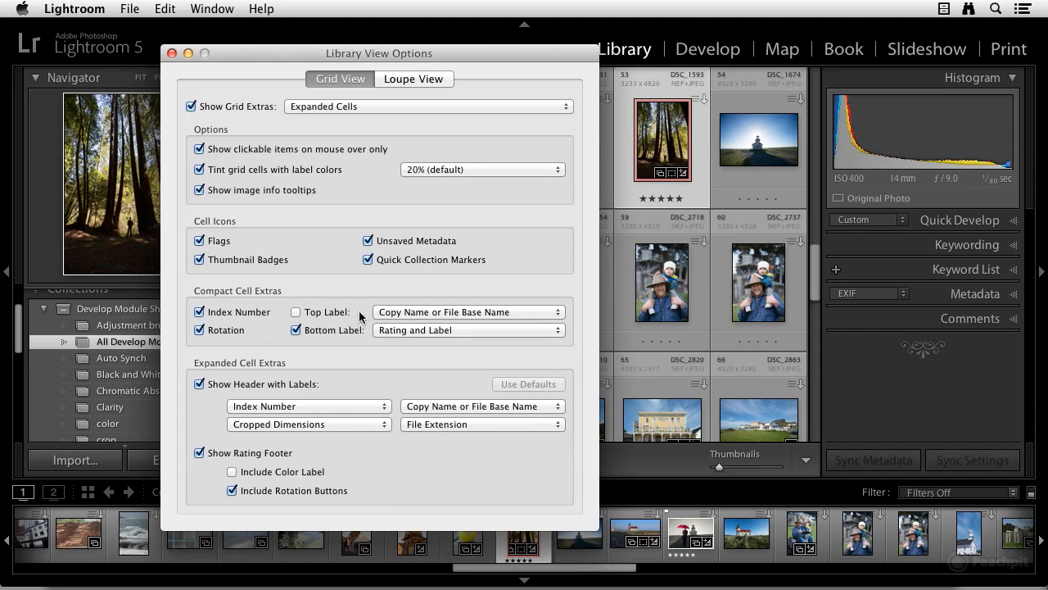
# Examine the choices for the compact cells' top and bottom labels and the expanded cells' header labels, and close the Library View Options
pyautogui.click(429, 313)
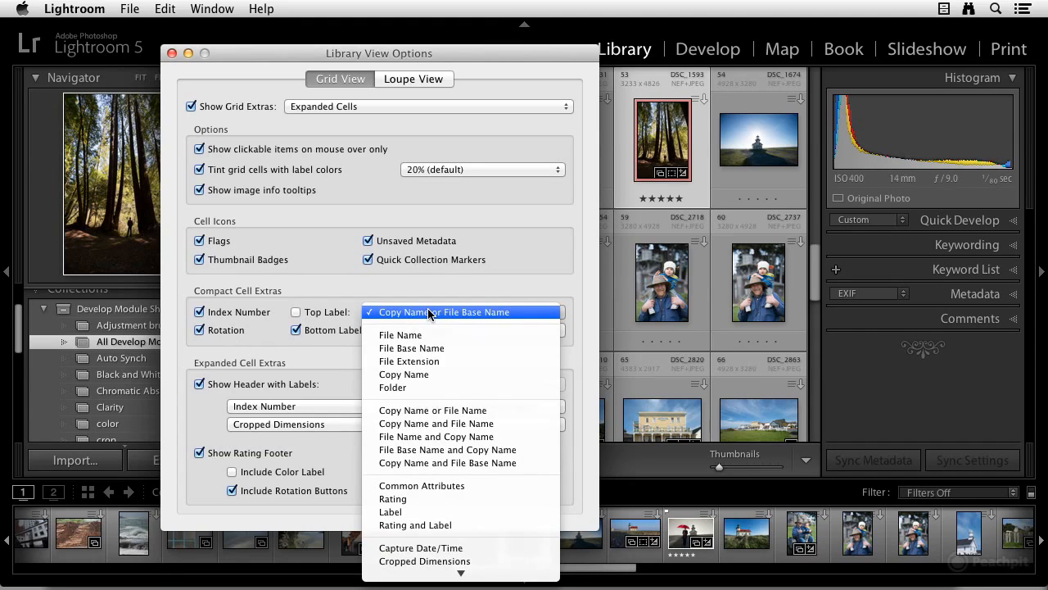
pyautogui.click(430, 313)
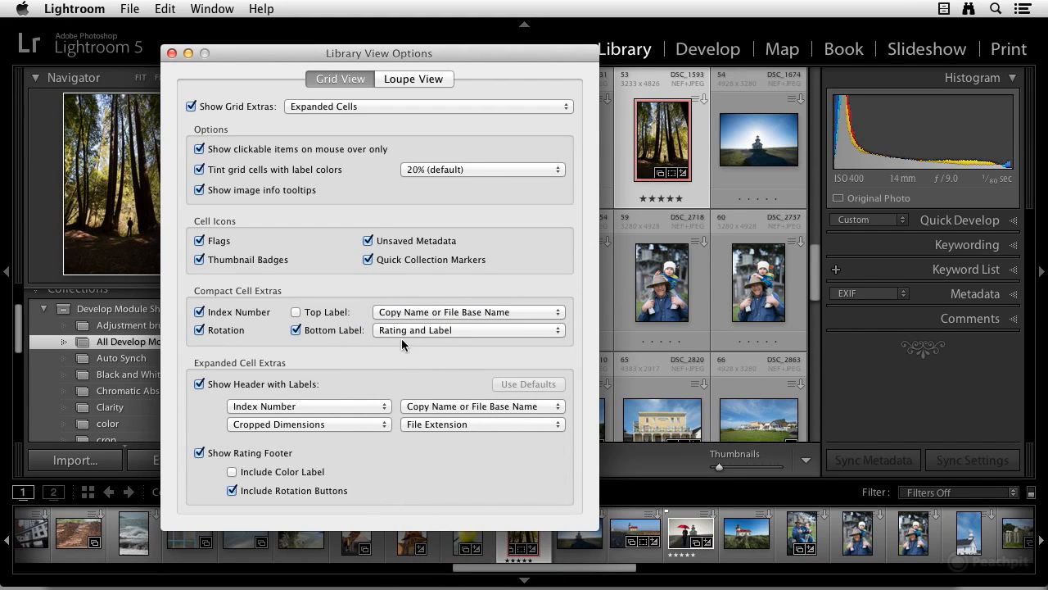
pyautogui.click(411, 330)
pyautogui.click(411, 330)
pyautogui.click(270, 410)
pyautogui.click(270, 407)
pyautogui.press('super+j')
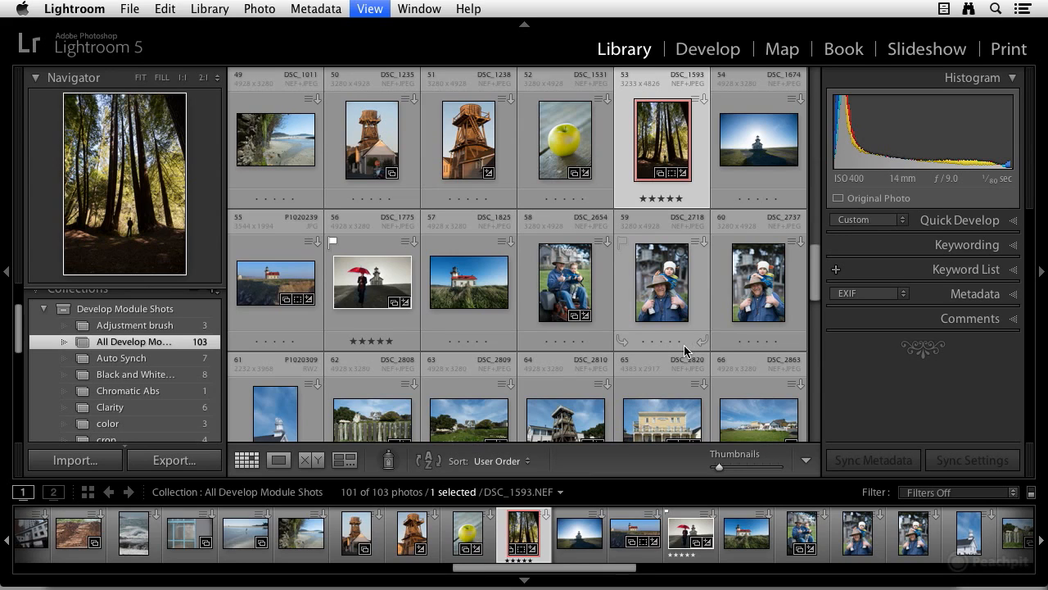
# Rate DSC_2718 one star using the rating footer of its grid cell
pyautogui.click(675, 342)
pyautogui.click(644, 341)
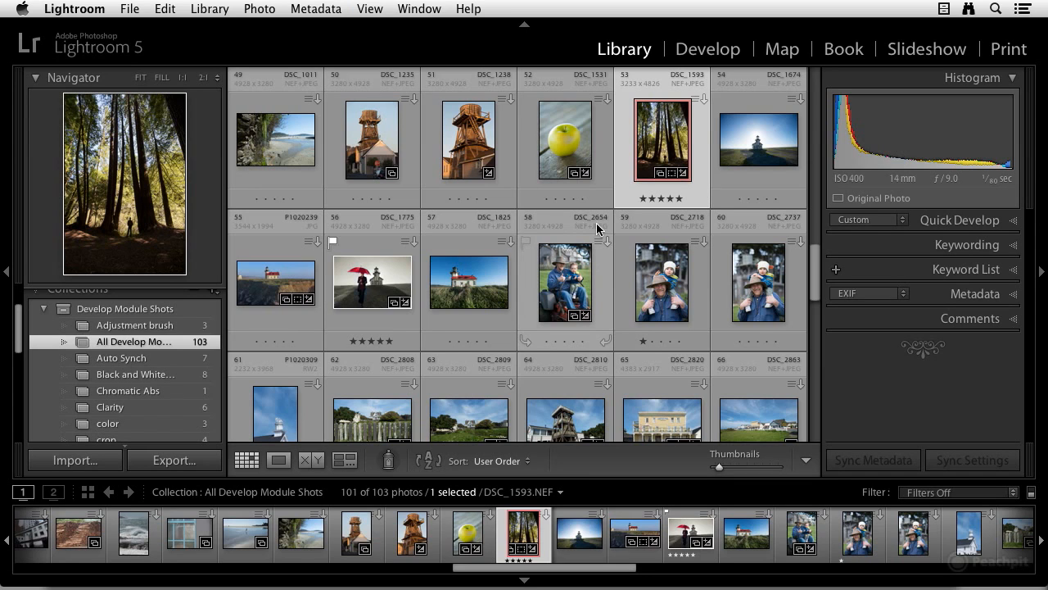
# Cycle the grid through its cell view styles, comparing cells without extras, compact cells and expanded cells, ending on expanded cells
pyautogui.press('j')
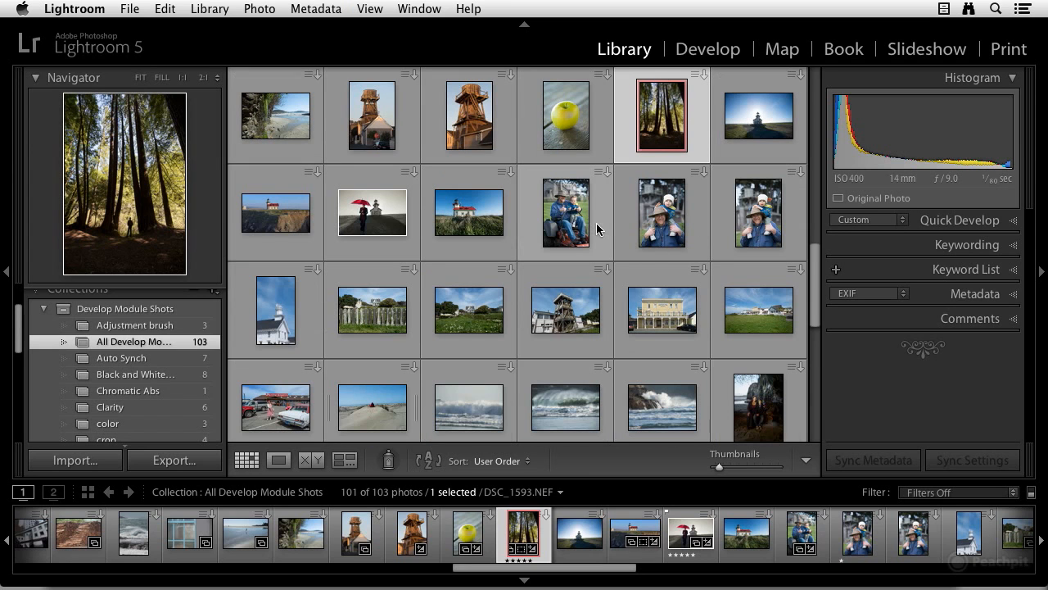
pyautogui.press('j')
pyautogui.press('j')
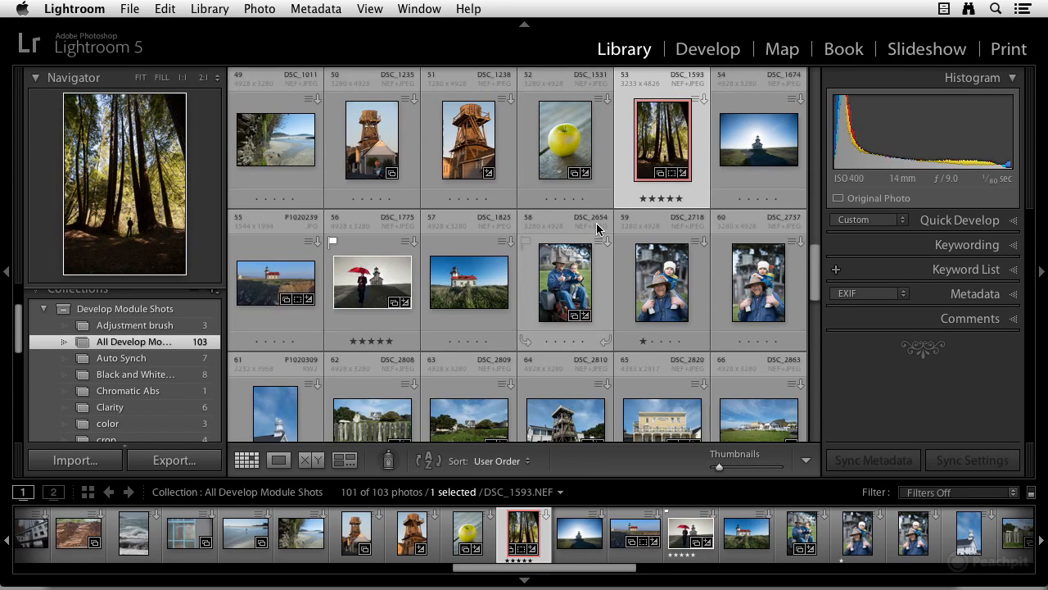
pyautogui.press('j')
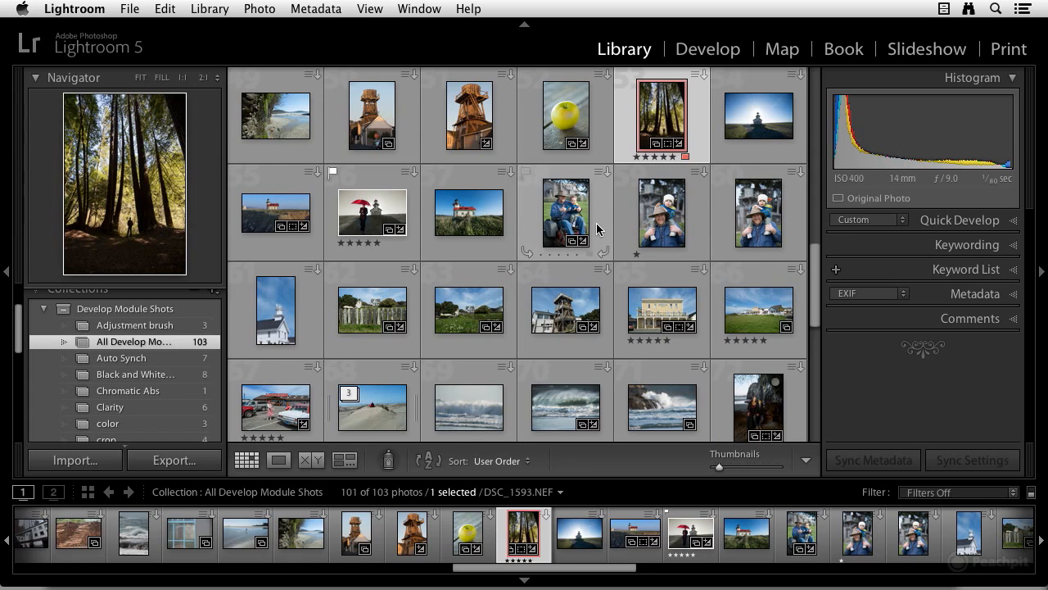
pyautogui.press('j')
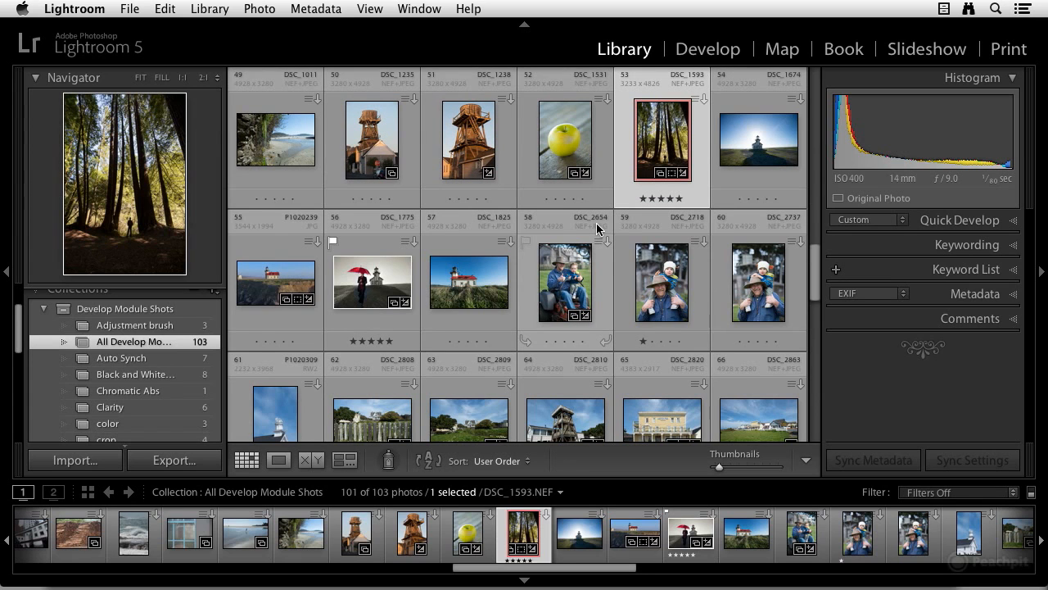